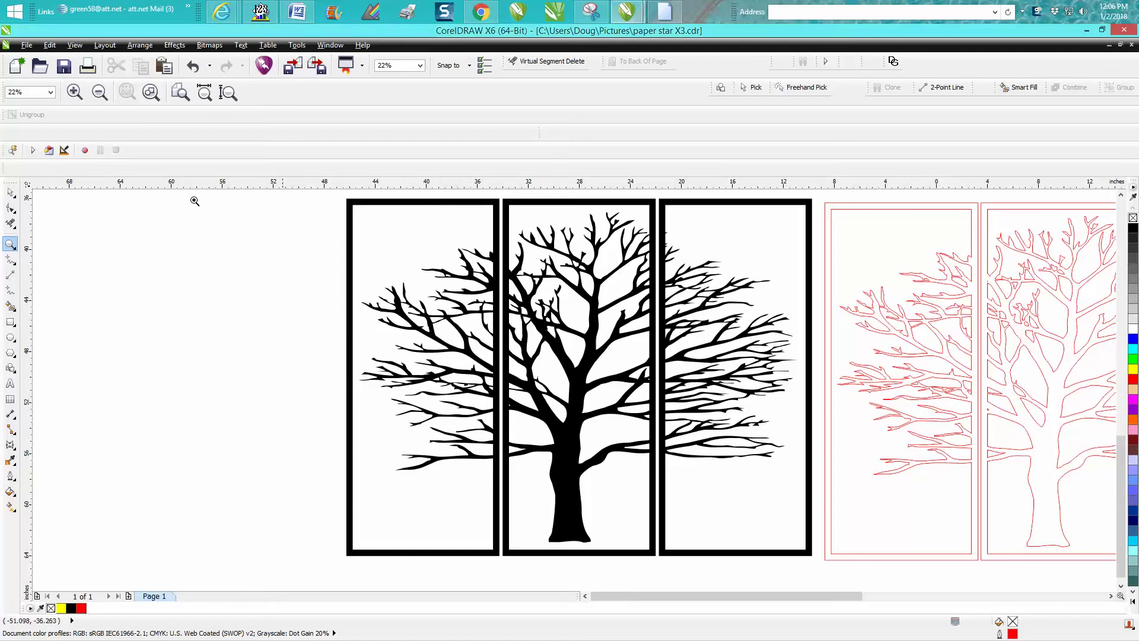
- Marquee-select the black tree silhouette and its three panel borders, all 9 objects
left_click(10, 191)
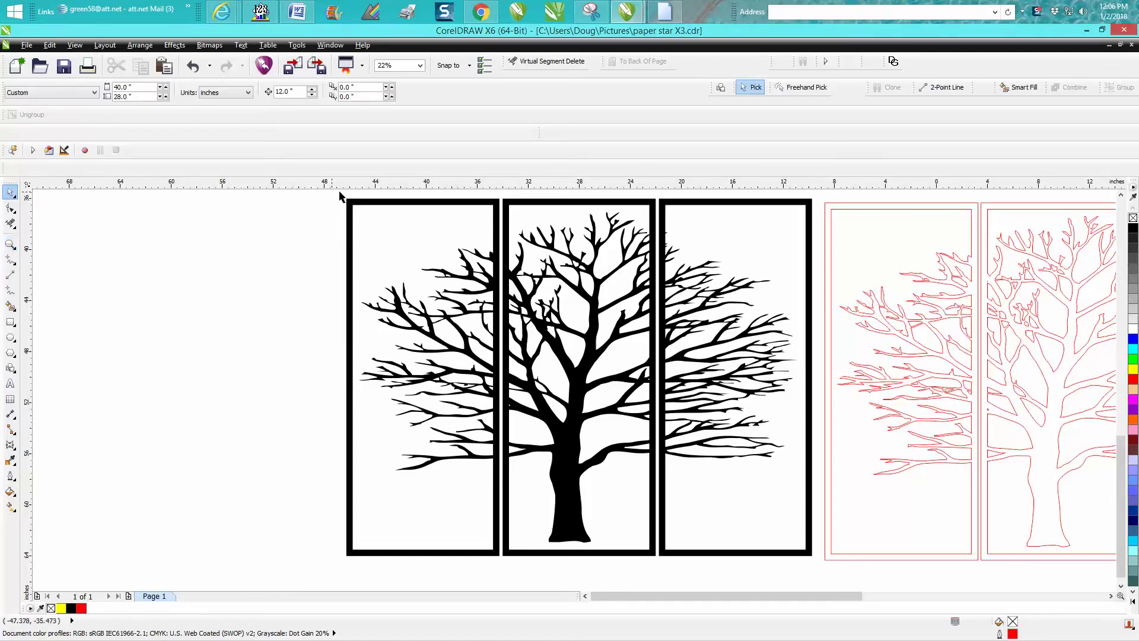
left_click(375, 202)
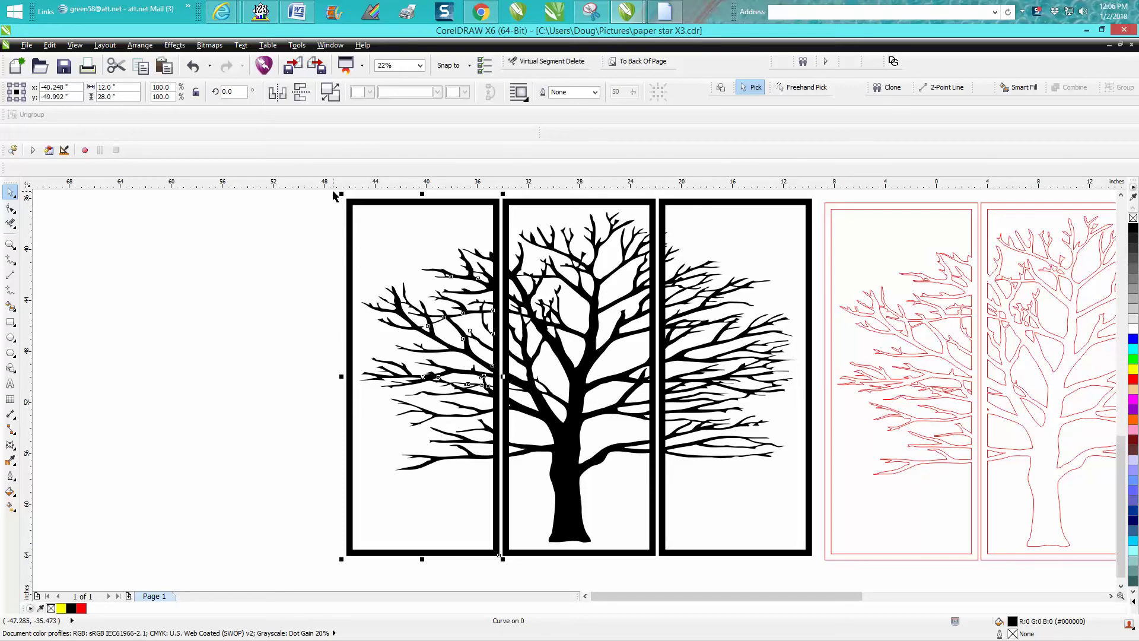
left_click_drag(334, 196, 825, 523)
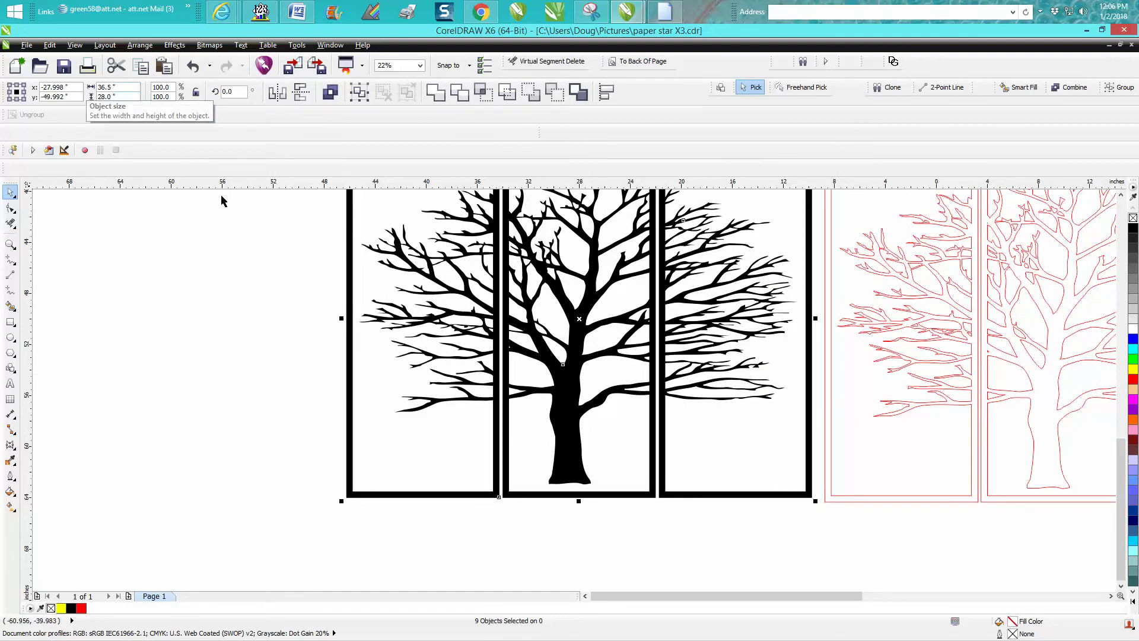
scroll(233, 224, "down", 2)
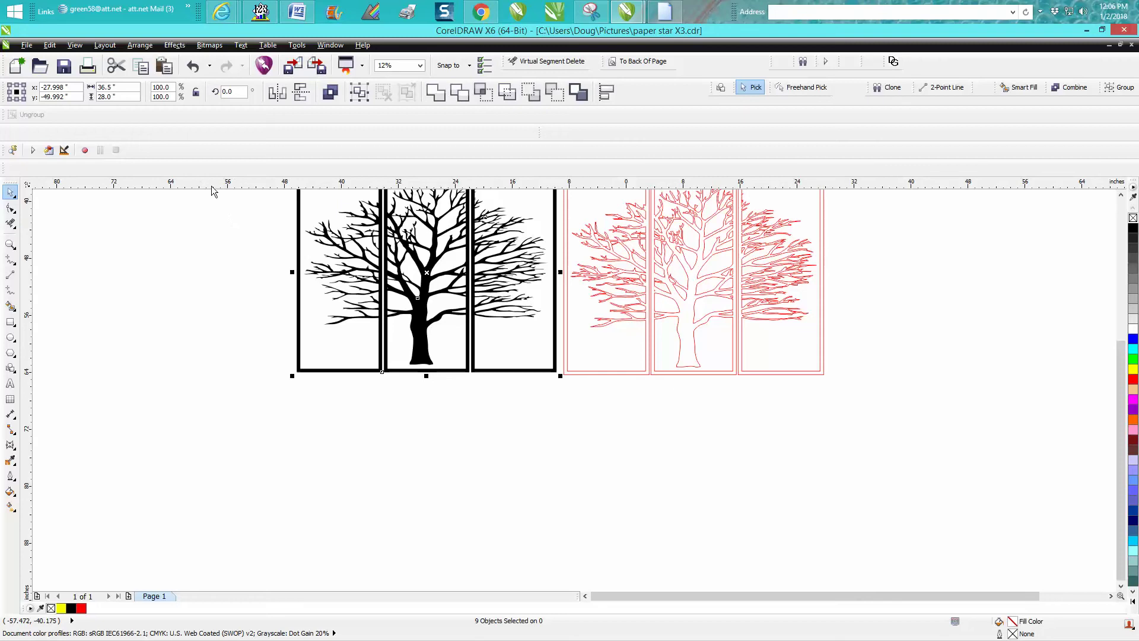
scroll(1123, 417, "up", 3)
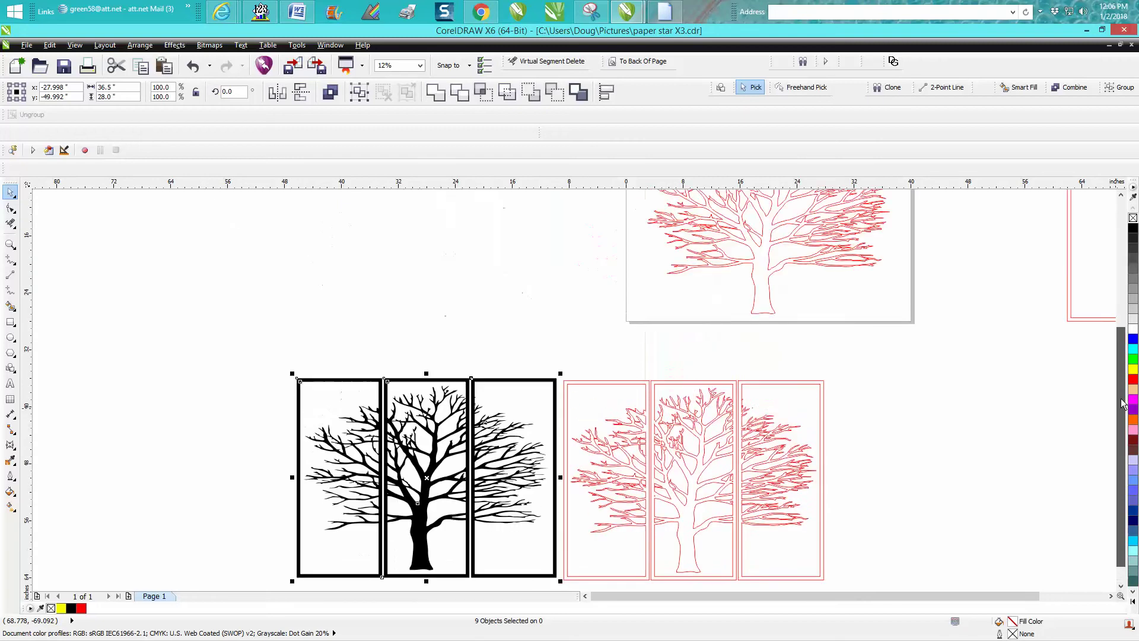
left_click(10, 244)
left_click_drag(277, 344, 565, 568)
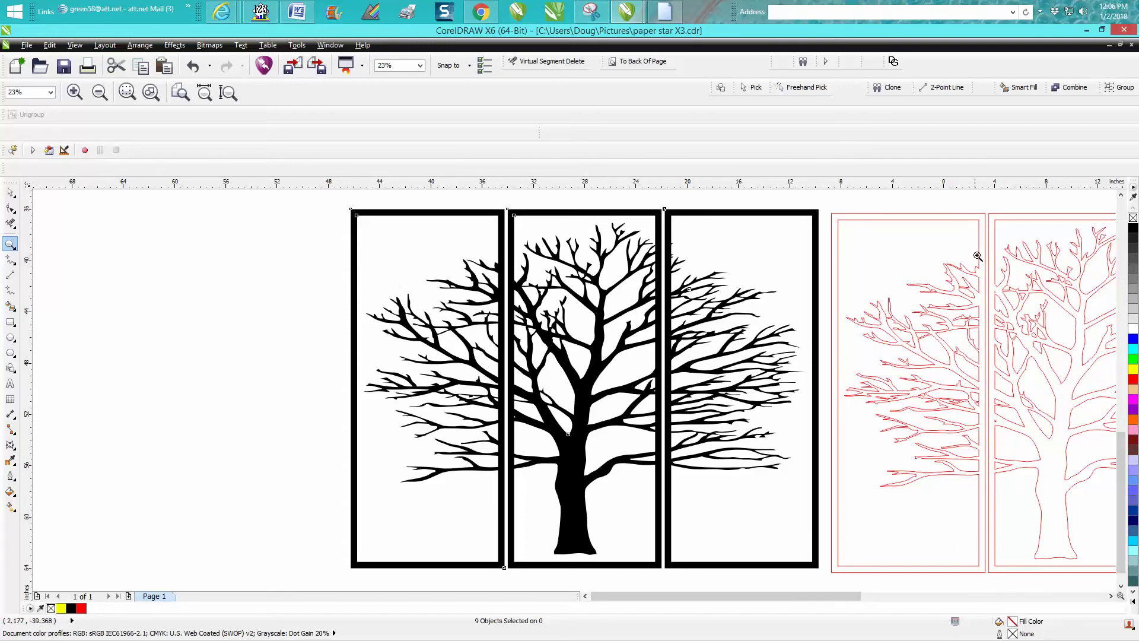
scroll(978, 265, "down", 3)
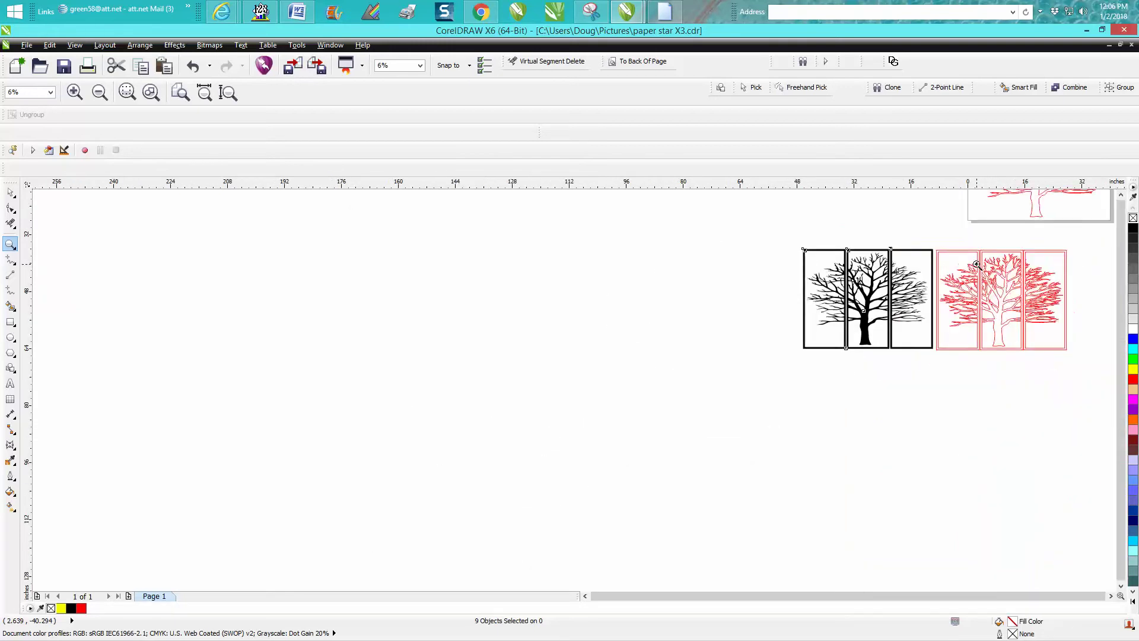
left_click(1111, 596)
left_click(1112, 596)
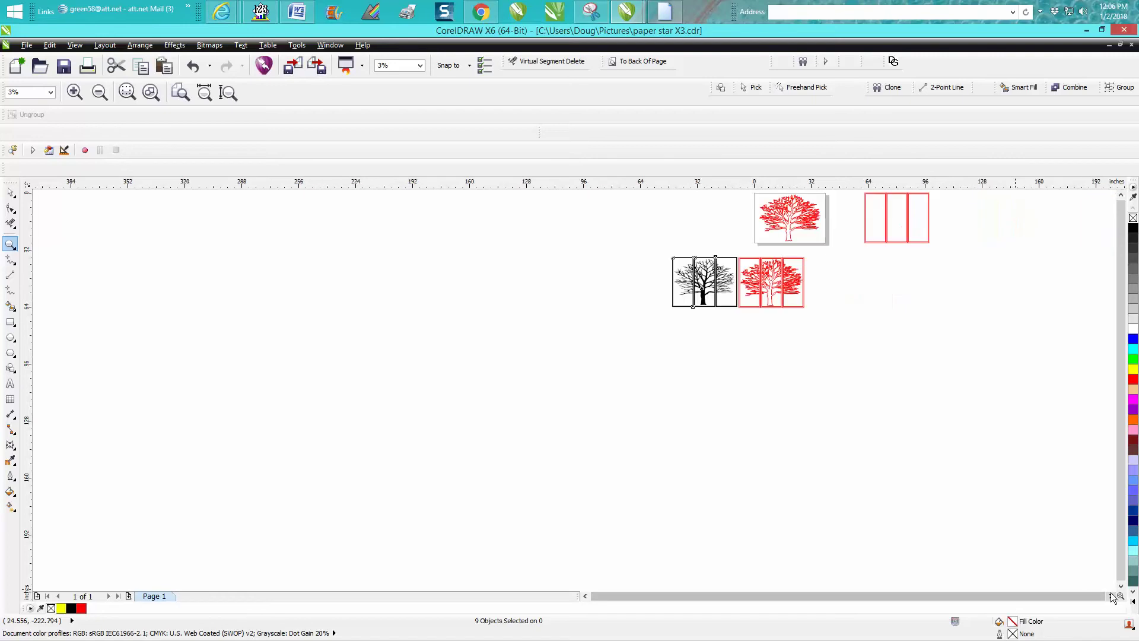
left_click(1121, 194)
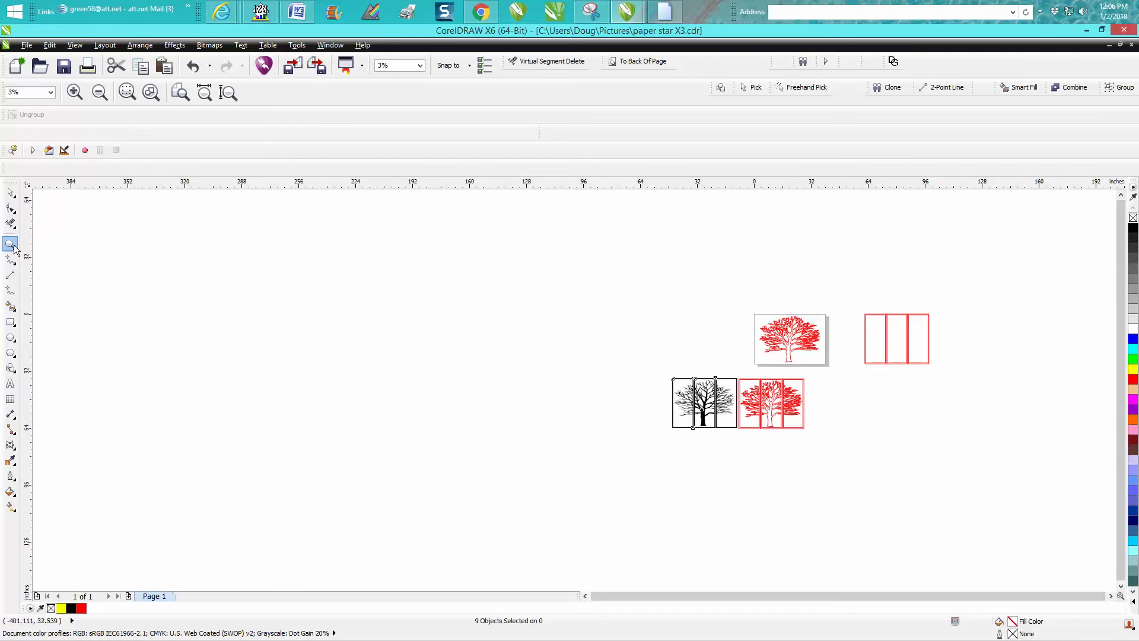
left_click_drag(755, 312, 855, 382)
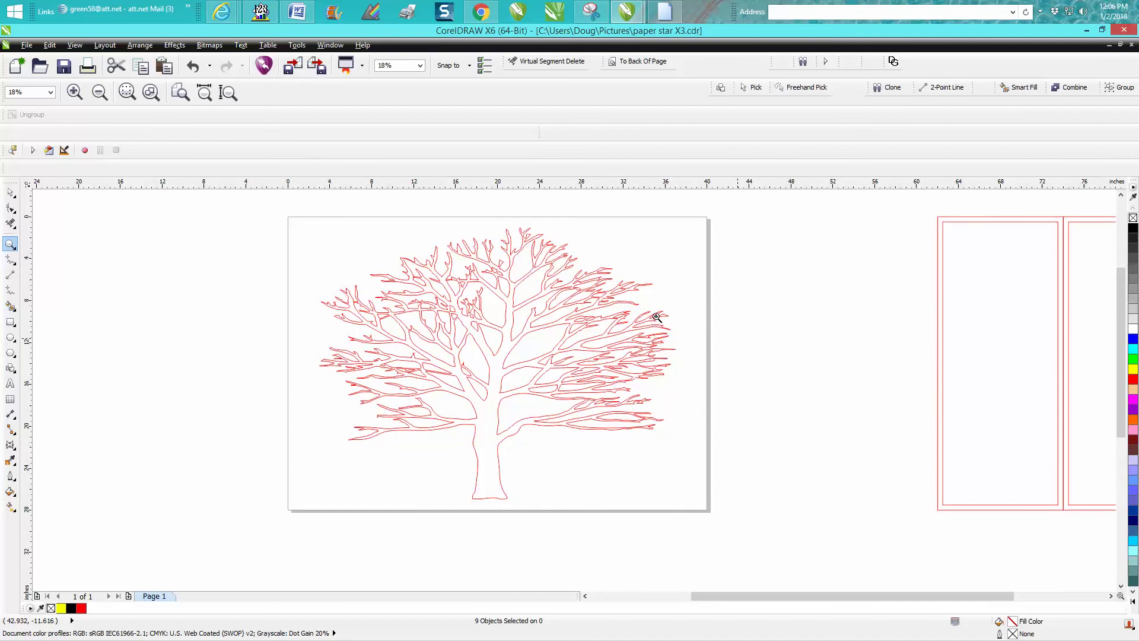
right_click(897, 356)
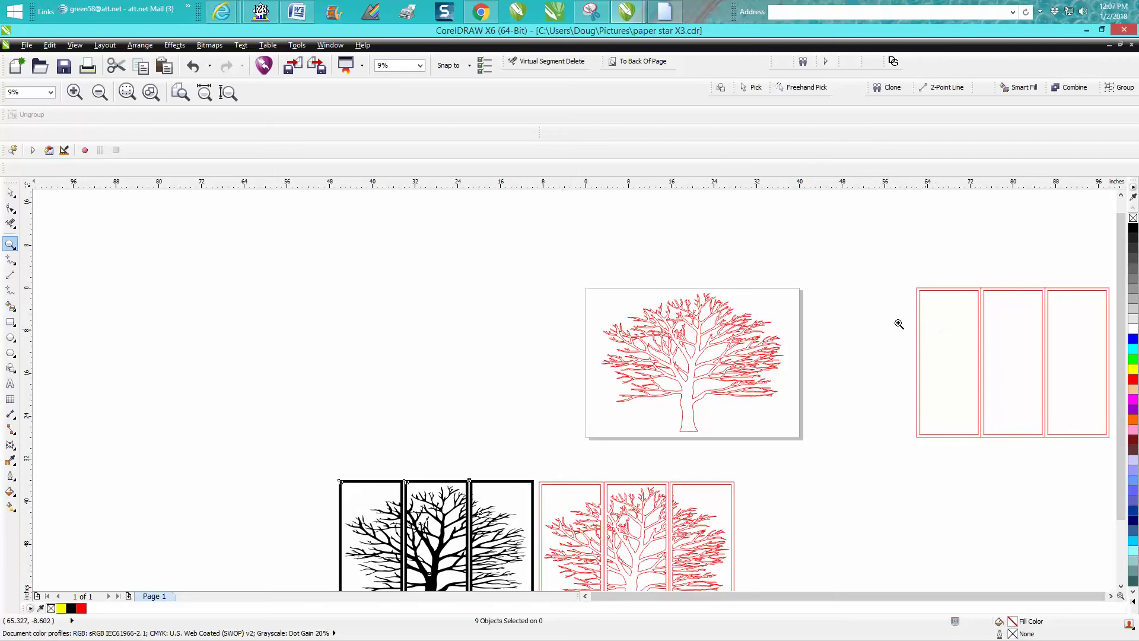
- Nudge the red three-panel frame left onto the red outline tree and zoom in on the panels
left_click(13, 193)
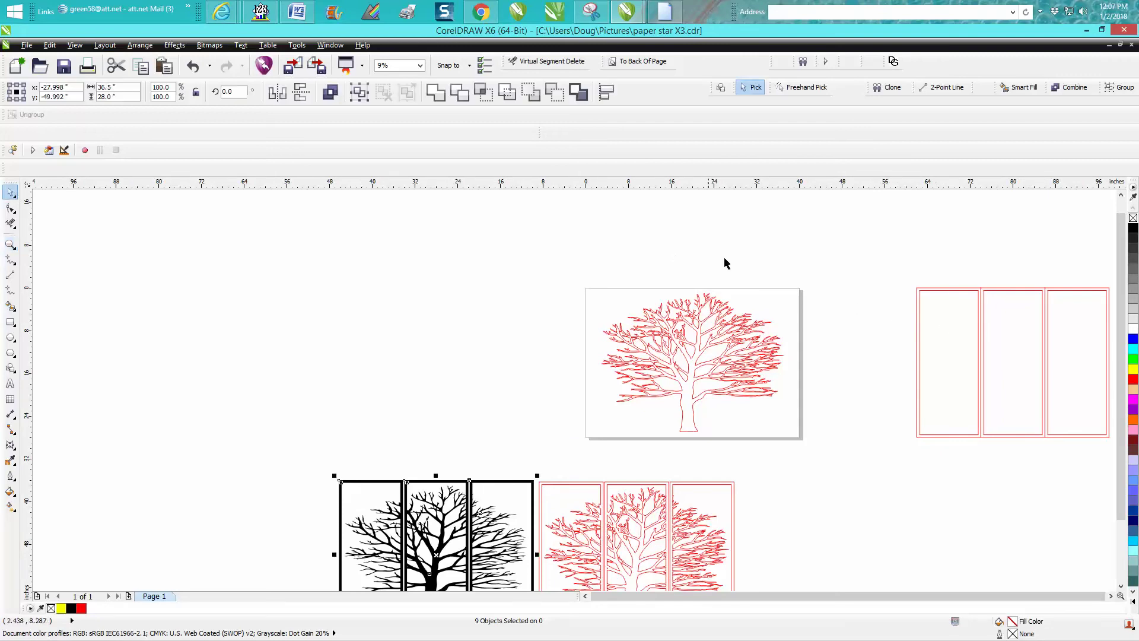
left_click_drag(955, 380, 1070, 464)
key("Left")
key("Left")
key("Left")
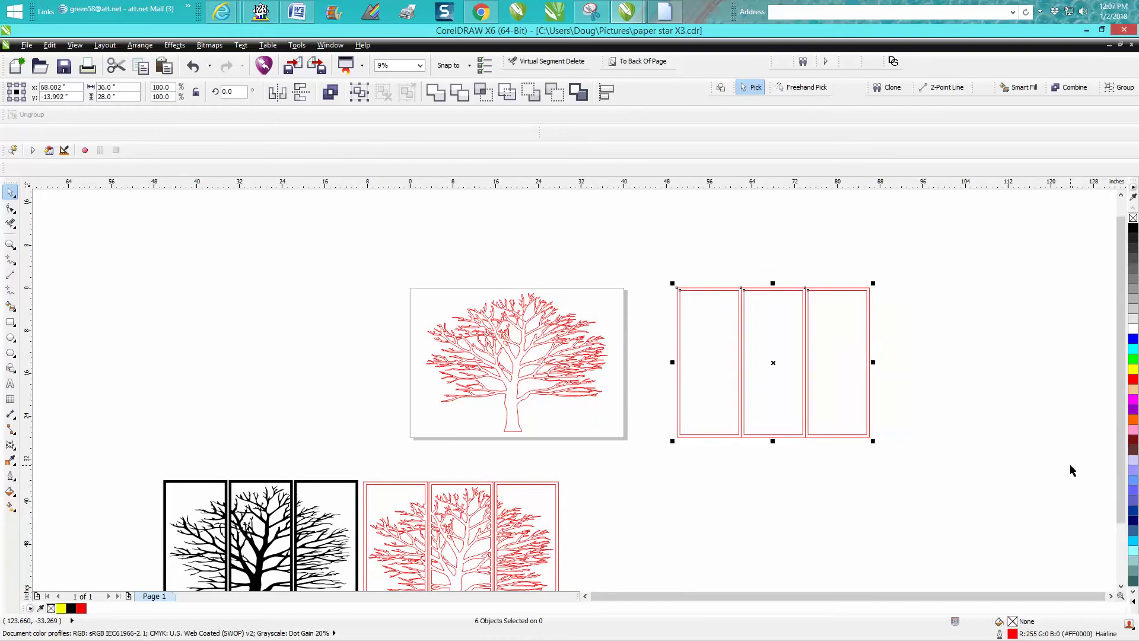
key("Left")
key("Left")
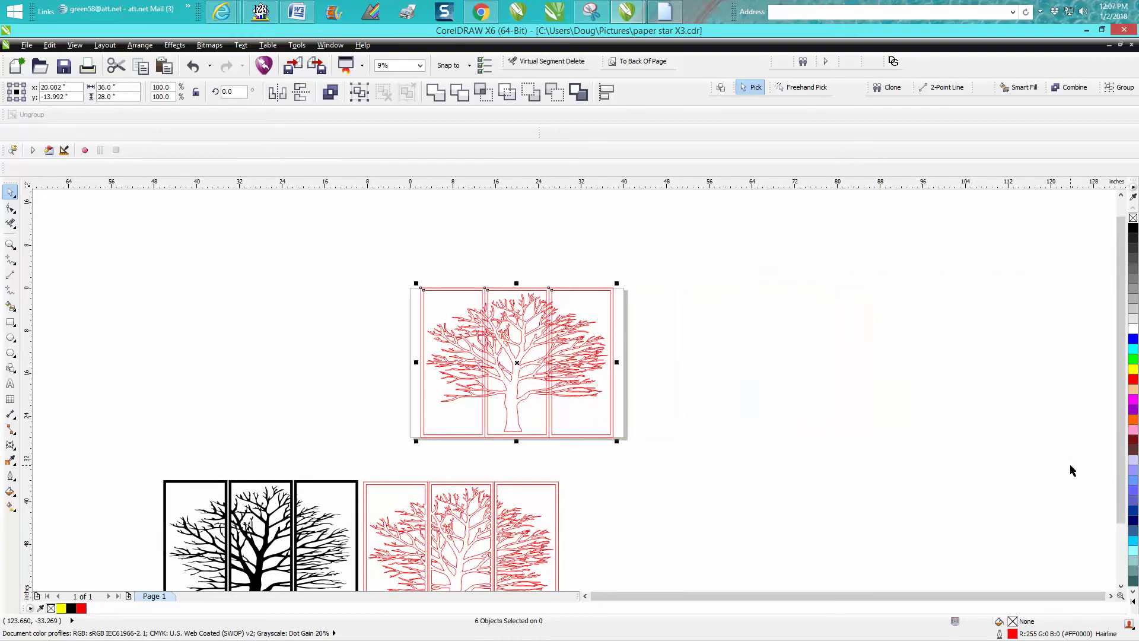
left_click(10, 244)
left_click_drag(403, 281, 650, 452)
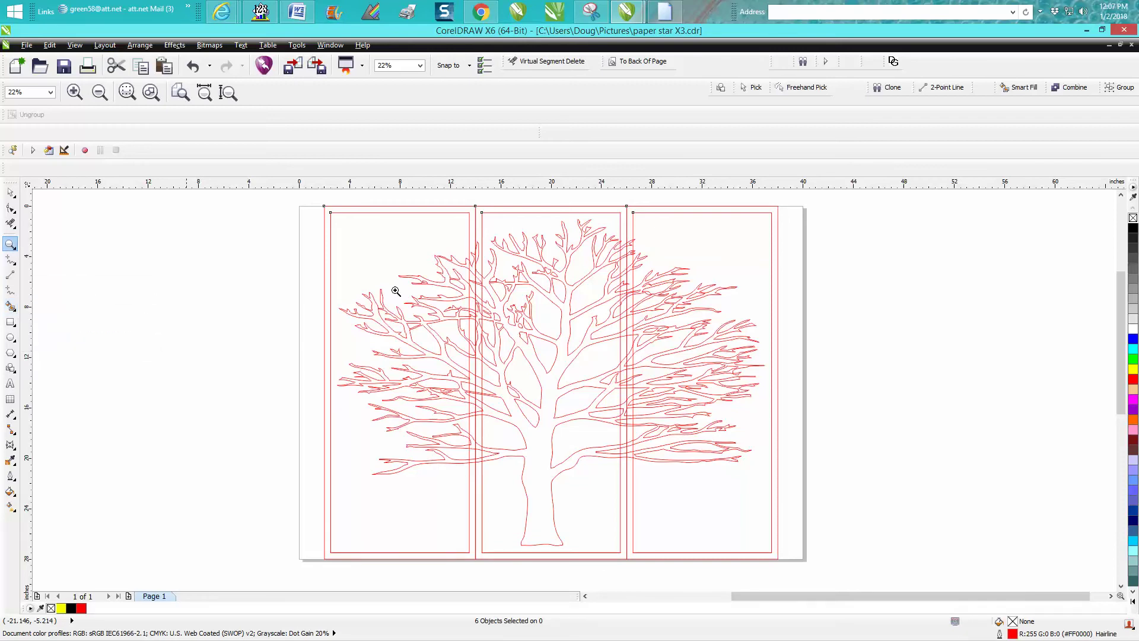
left_click_drag(337, 235, 503, 475)
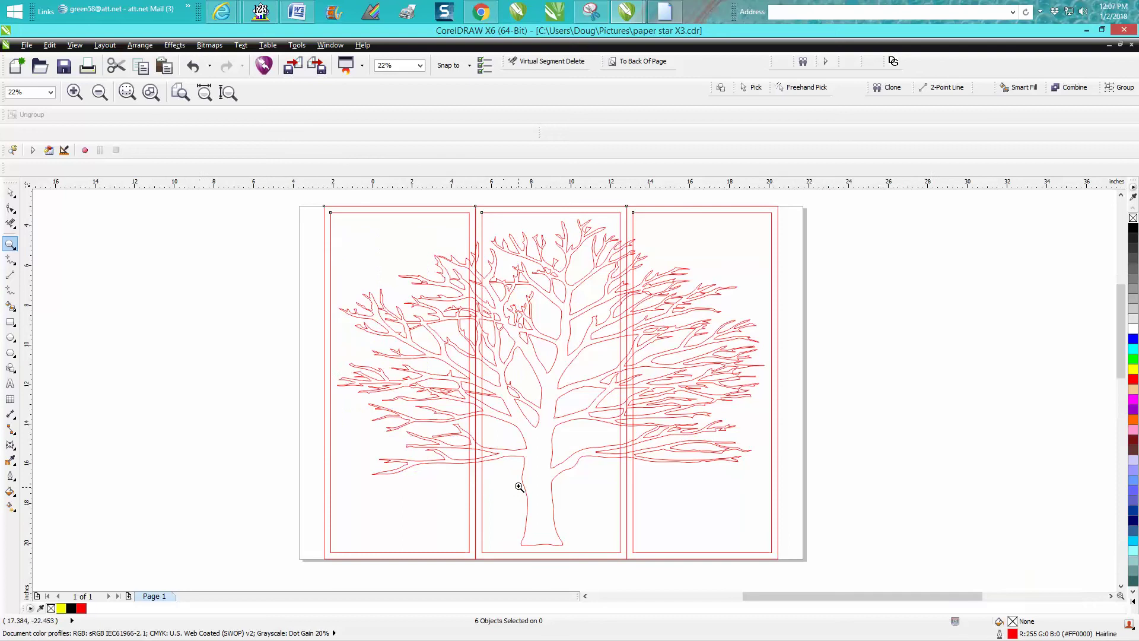
- Smart-fill each branch region in the left panel black, undoing one unwanted small fill
left_click(10, 305)
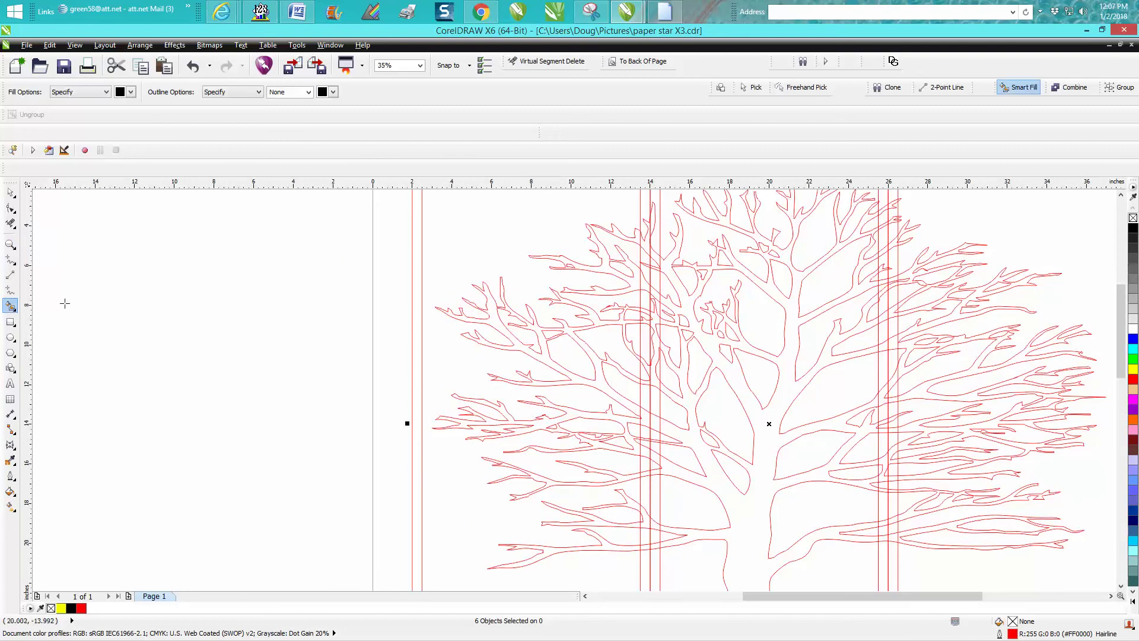
left_click(617, 234)
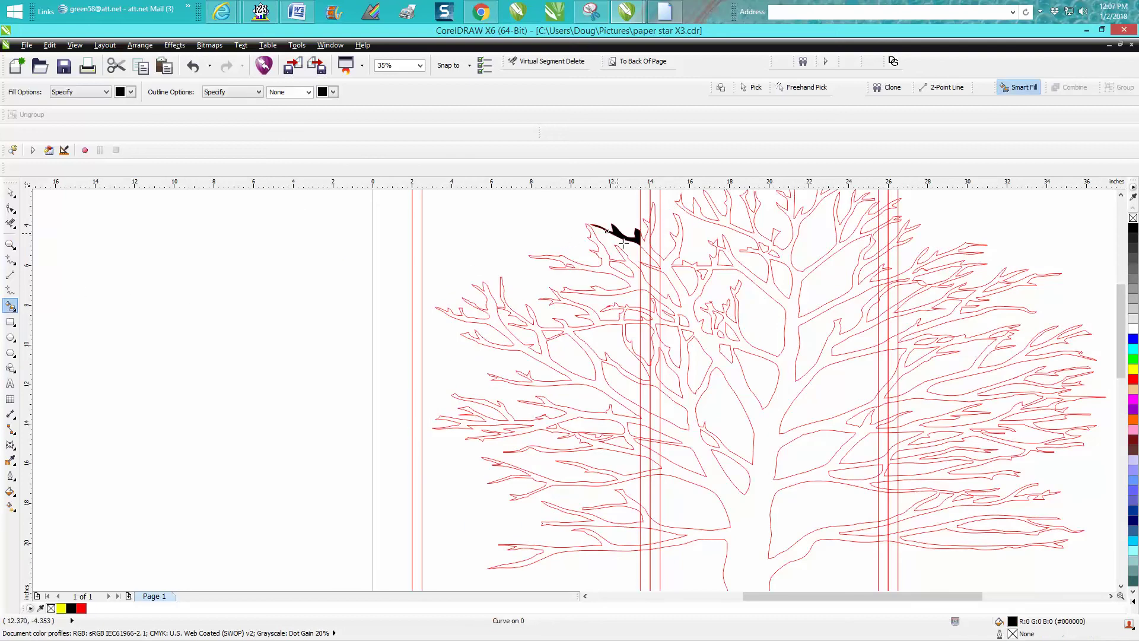
left_click(632, 273)
left_click(192, 66)
left_click(637, 280)
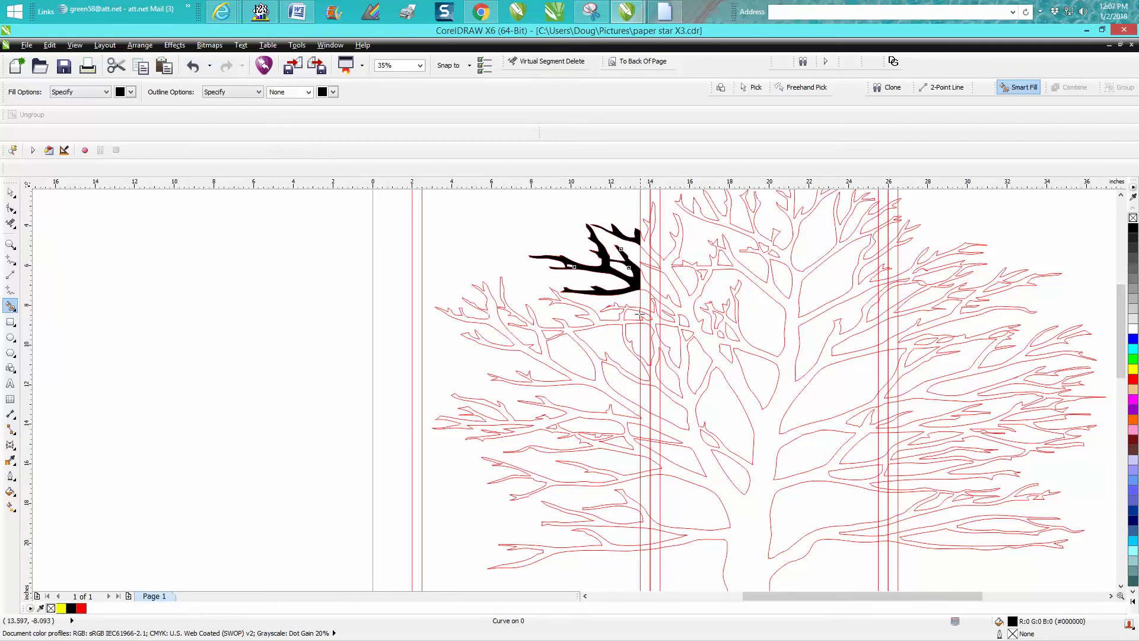
left_click(624, 328)
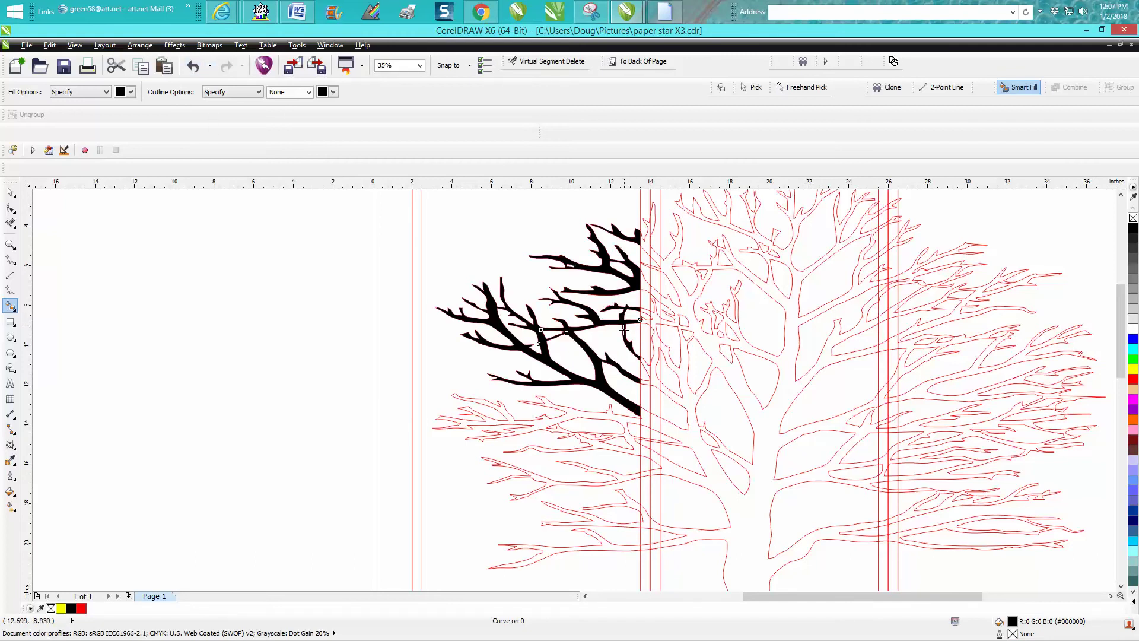
left_click(625, 417)
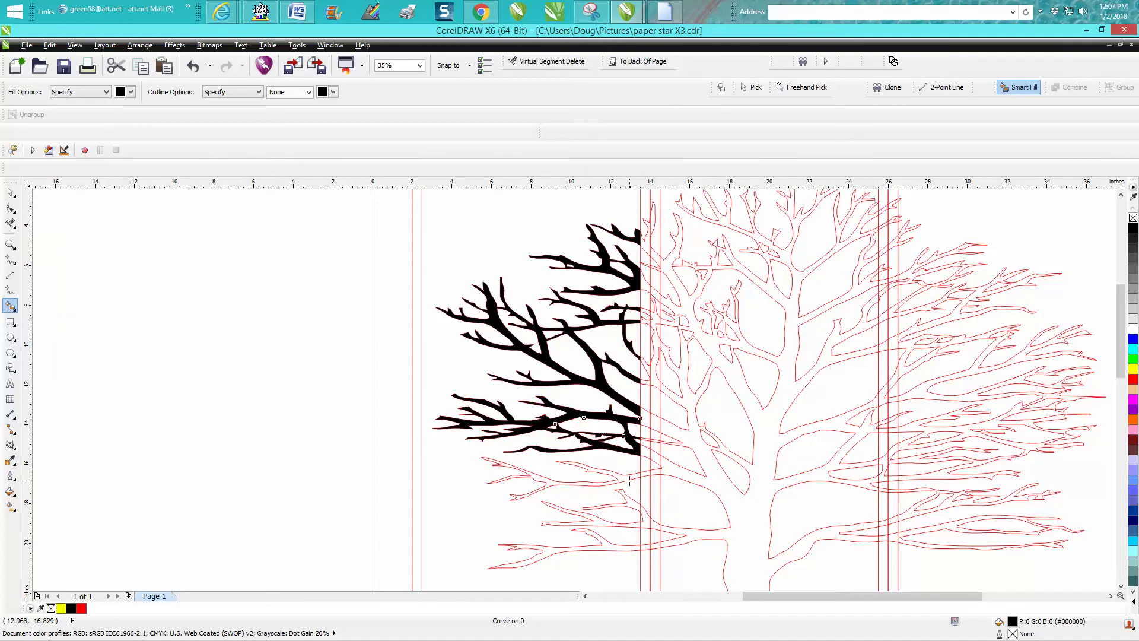
left_click(628, 476)
left_click(631, 503)
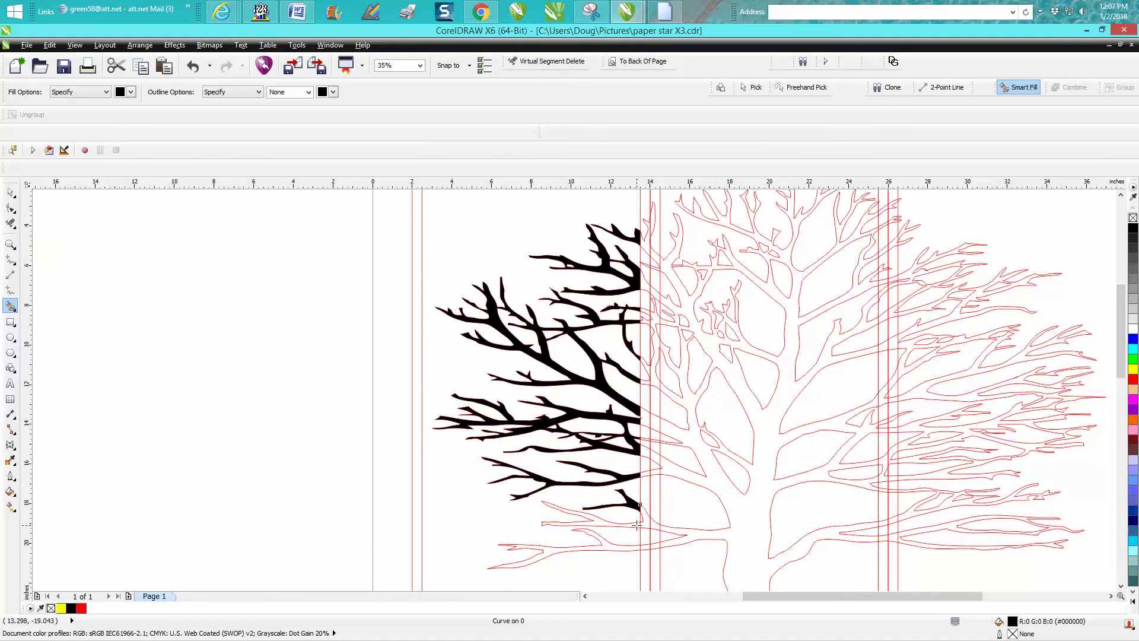
left_click(637, 524)
left_click(638, 545)
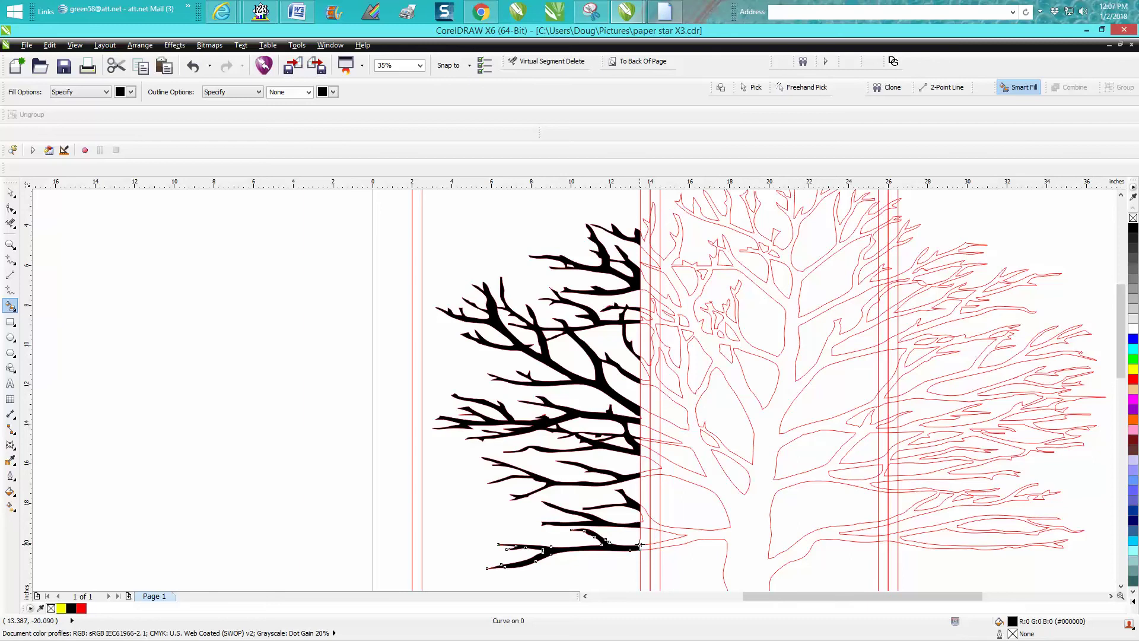
scroll(467, 461, "down", 2)
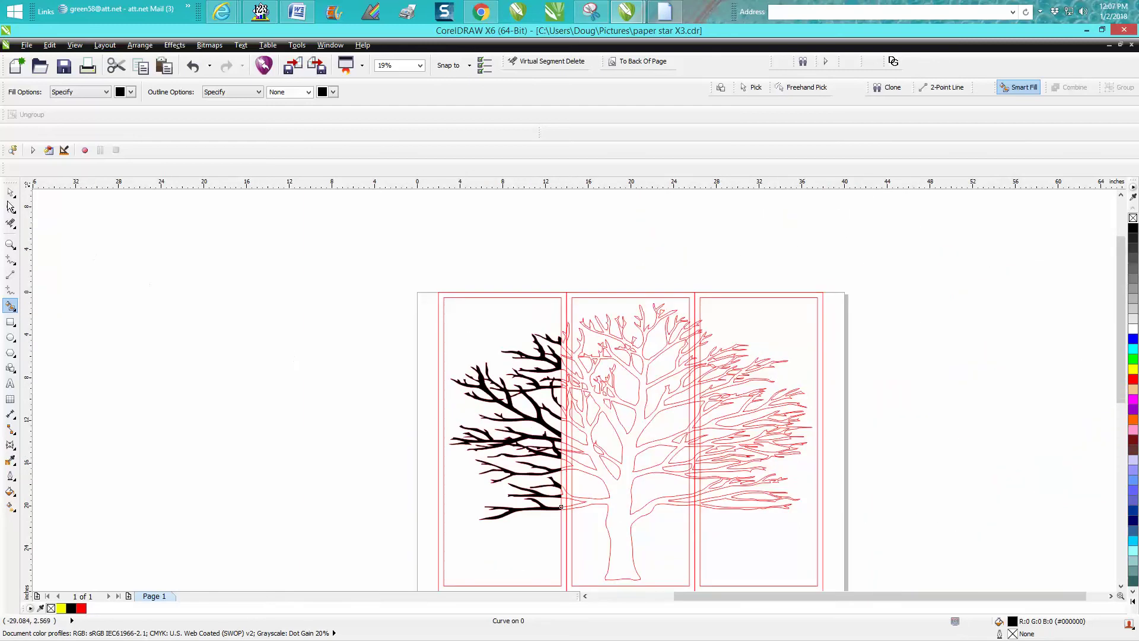
- Select the eight black left-panel branch fills and nudge them left off the page
key("space")
left_click_drag(419, 316, 568, 527)
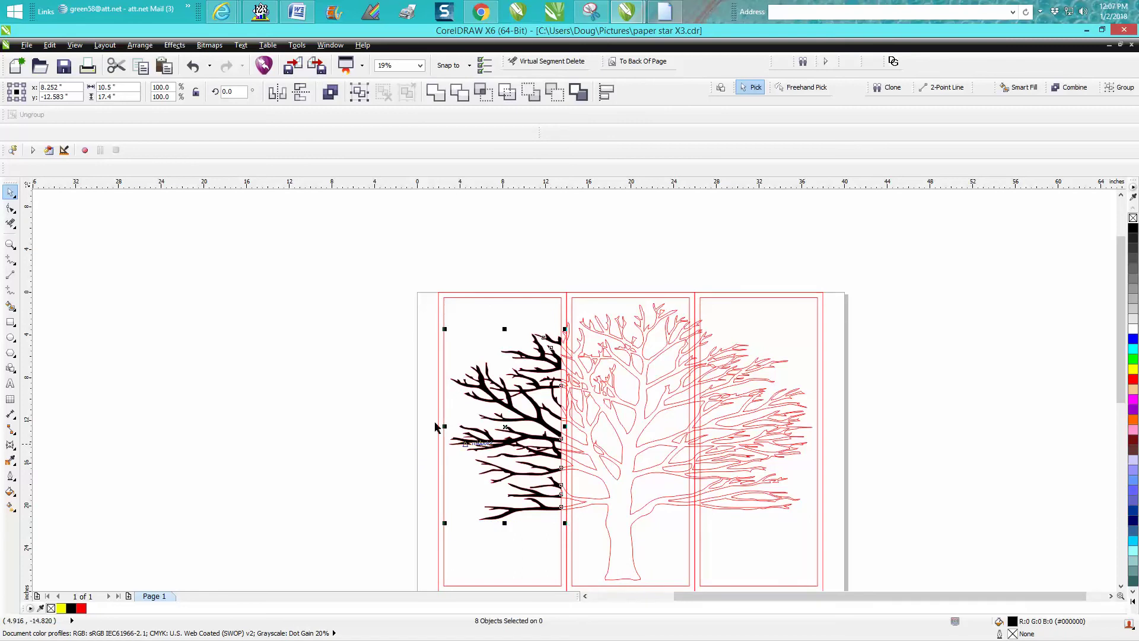
left_click(410, 337)
left_click_drag(414, 320, 568, 530)
key("Left")
key("Left")
key("Left")
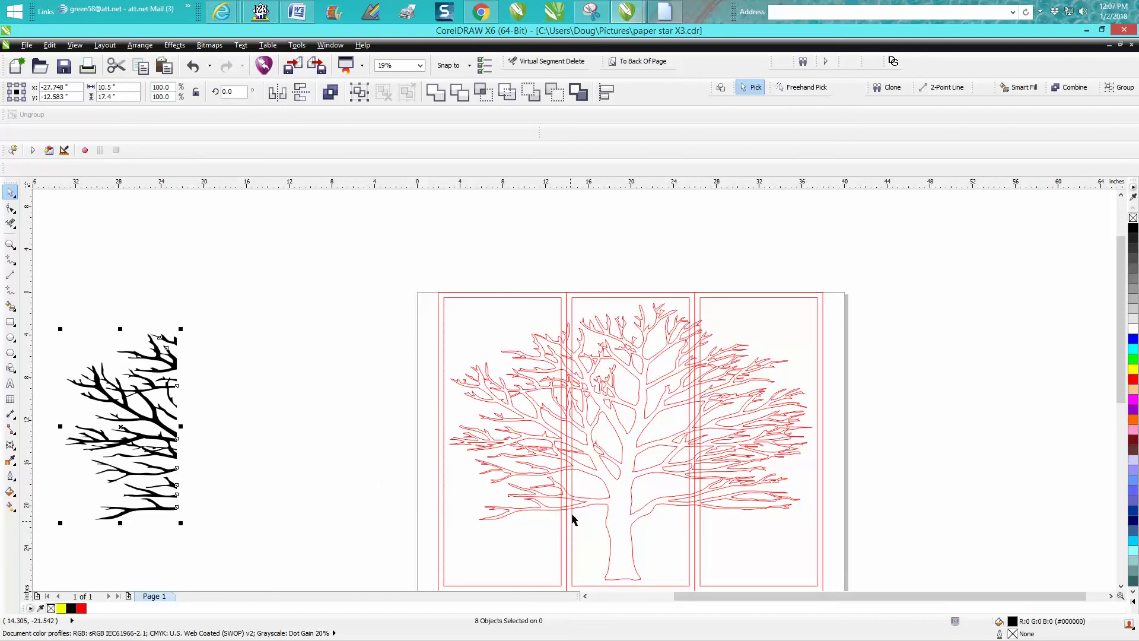
- Smart-fill the centre panel's tree section black, nudge it off-page left, and zoom into the right panel
left_click(11, 307)
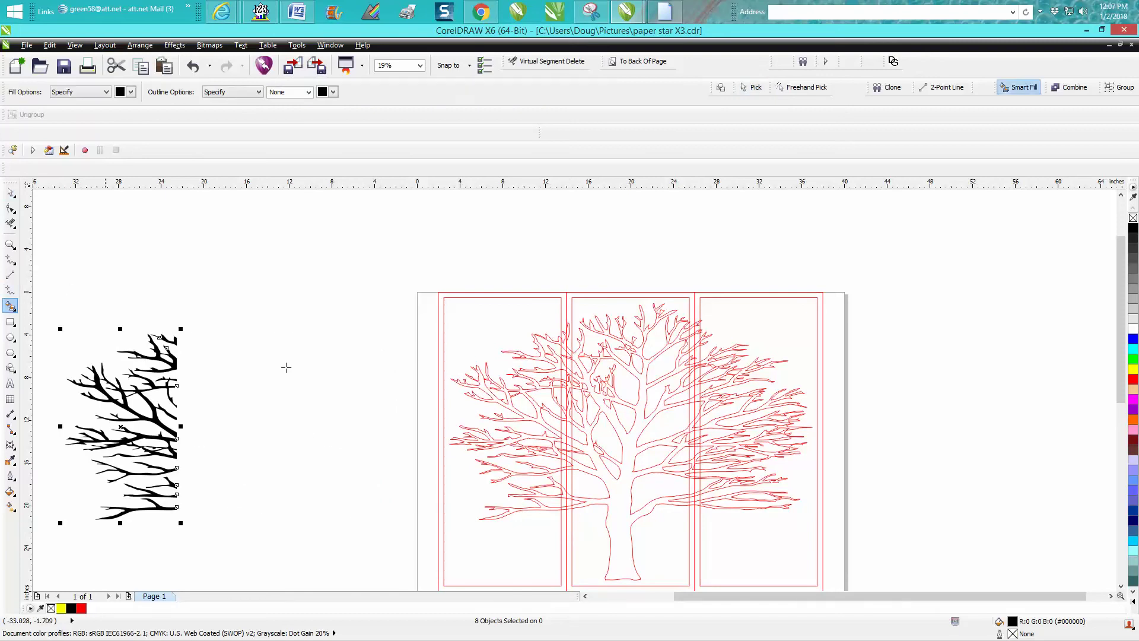
left_click(621, 490)
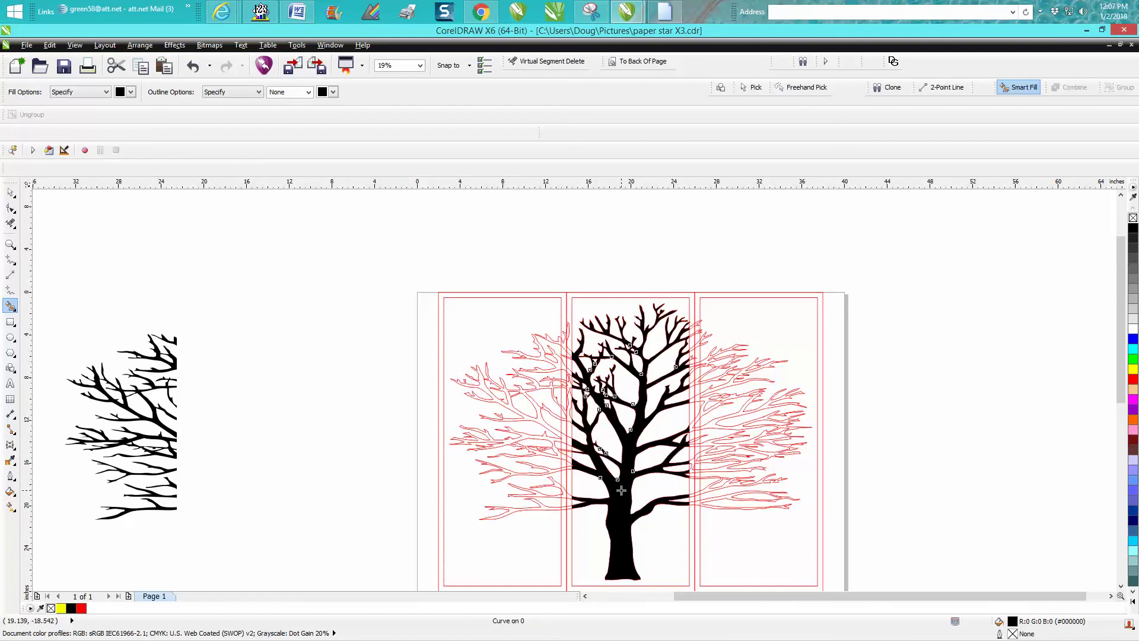
key("Left")
key("Left")
key("Left")
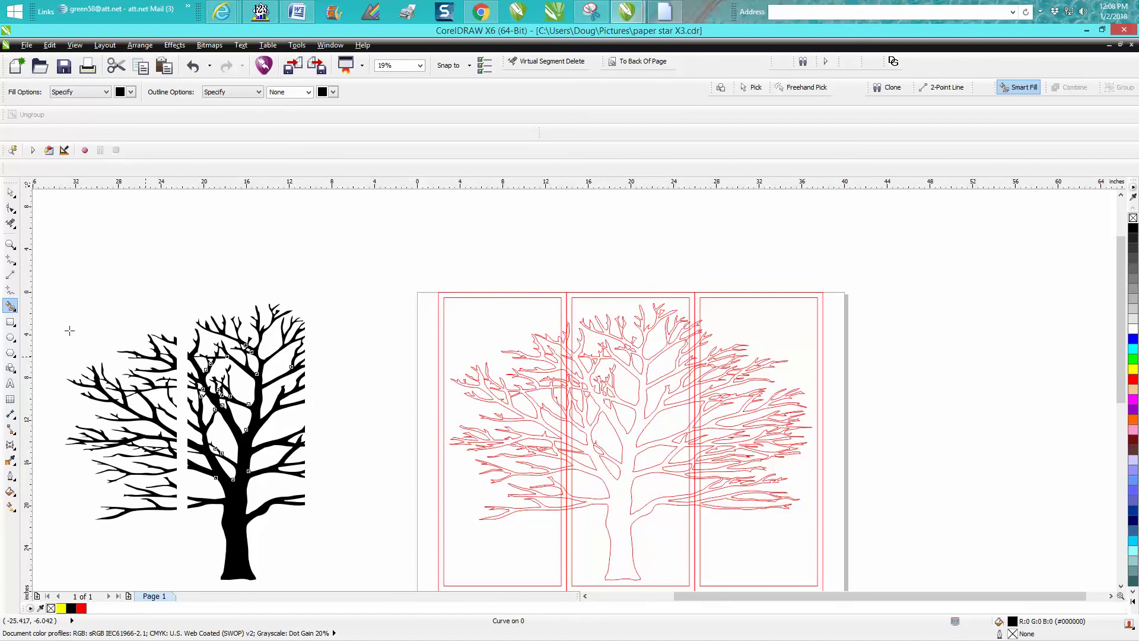
left_click(10, 244)
left_click_drag(675, 315, 835, 513)
left_click_drag(450, 197, 512, 237)
- Attempt fills on the right panel's branch tips, deleting a stray line and undoing unwanted fills
left_click(11, 289)
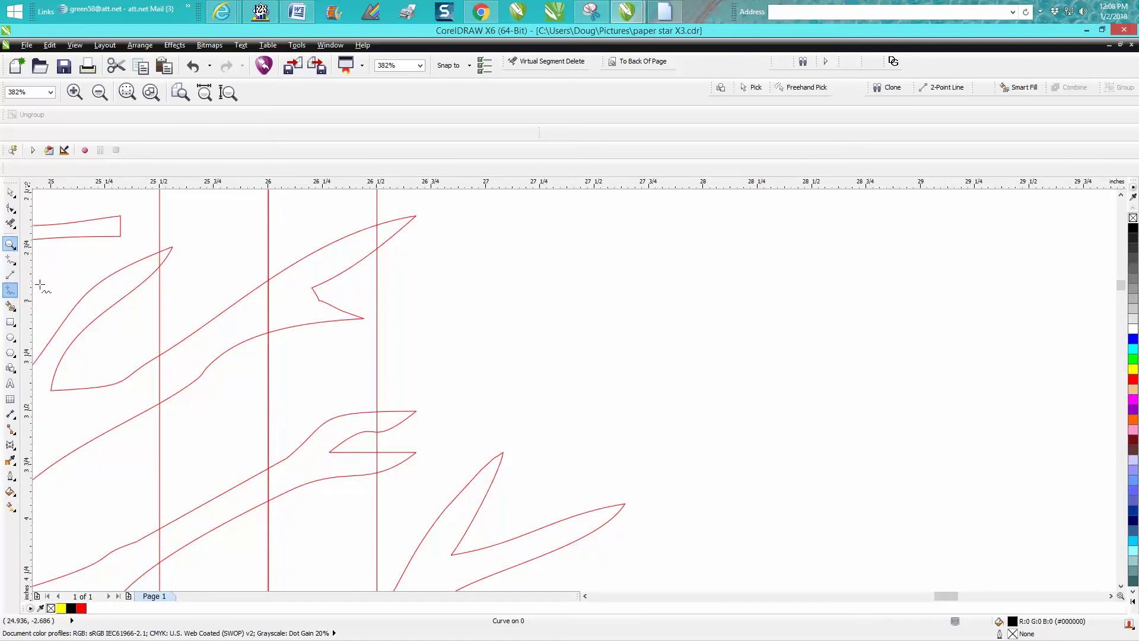
left_click(299, 287)
key("Delete")
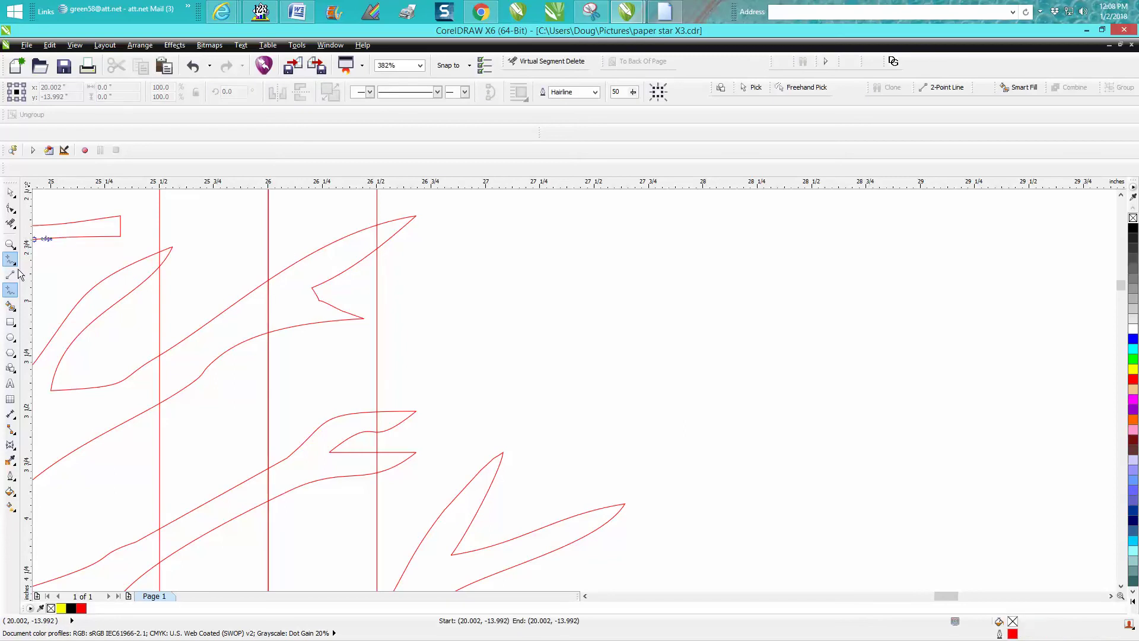
left_click(10, 305)
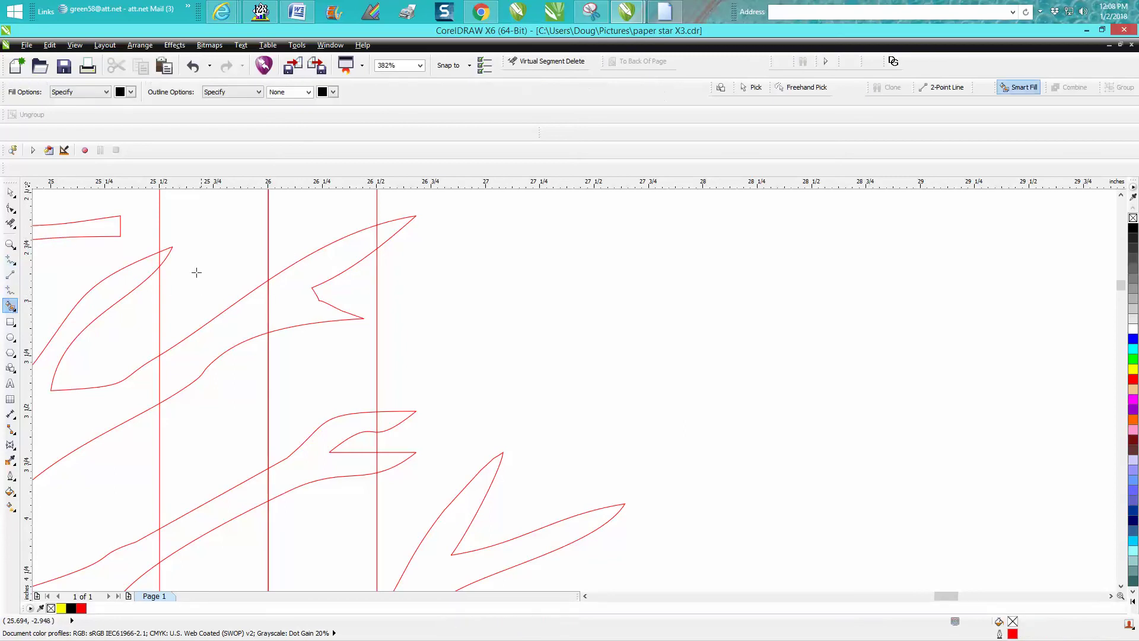
left_click(163, 253)
left_click(281, 305)
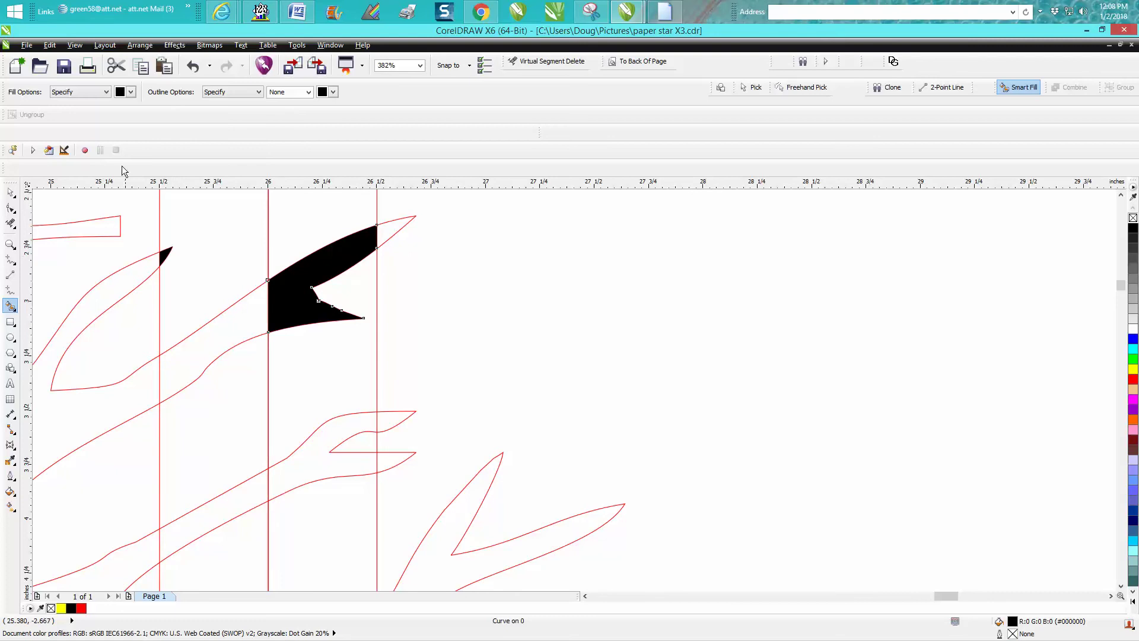
left_click(193, 66)
left_click(193, 67)
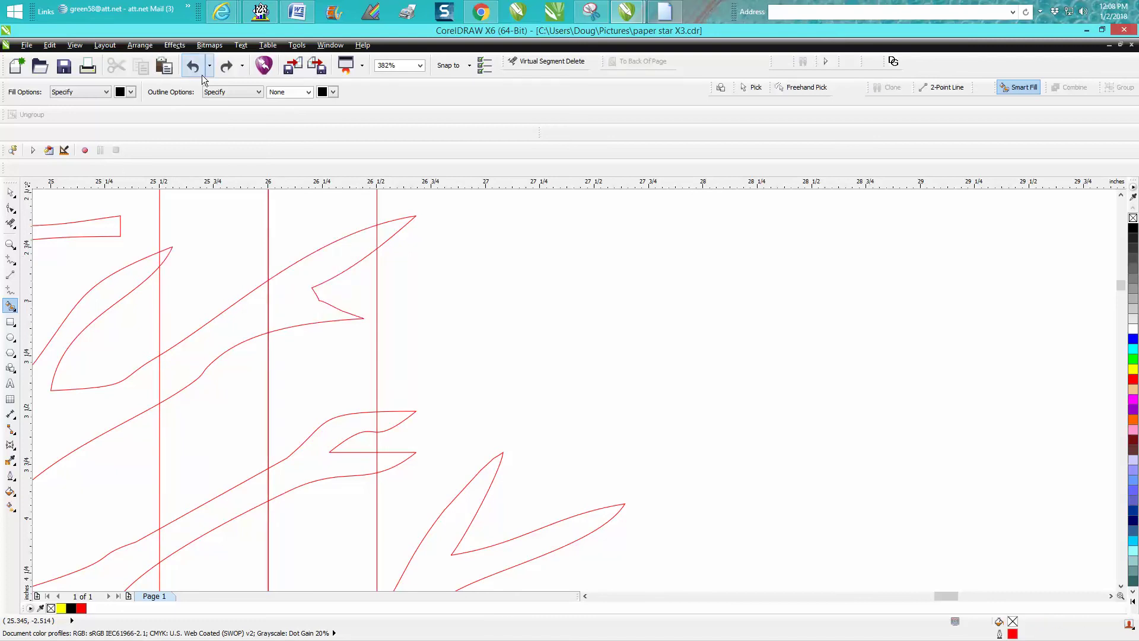
left_click(294, 289)
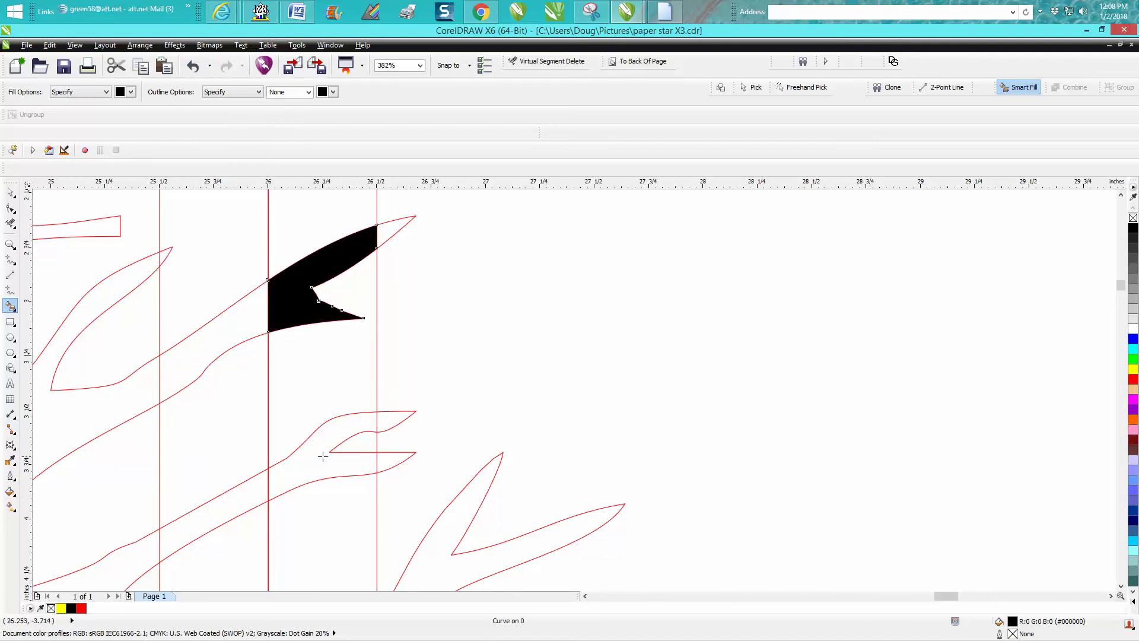
scroll(428, 432, "down", 5)
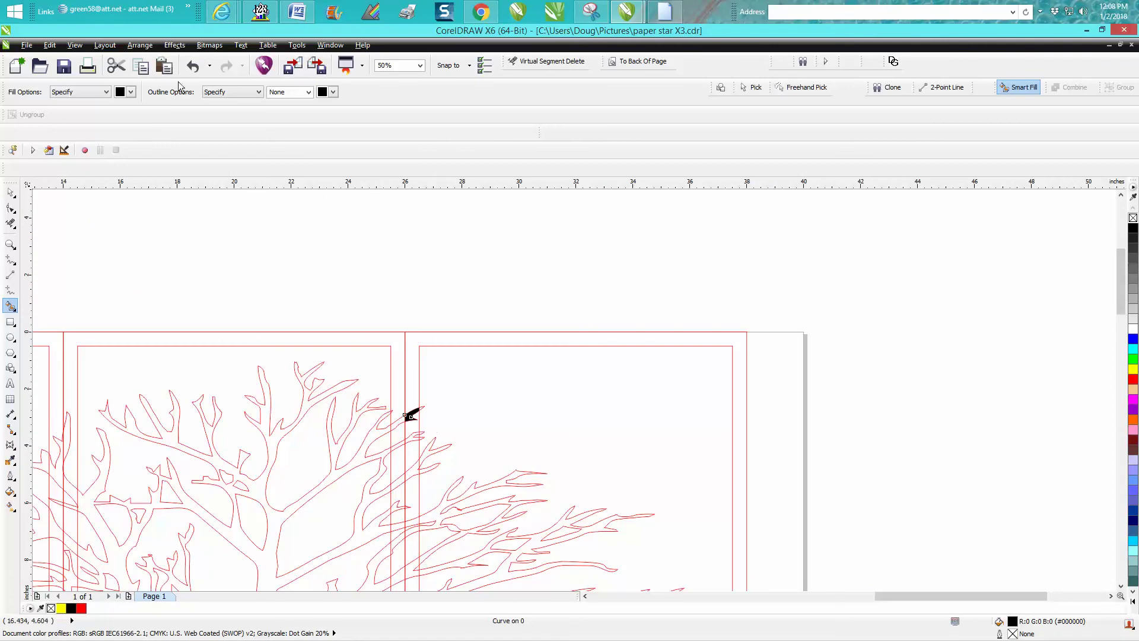
left_click(193, 67)
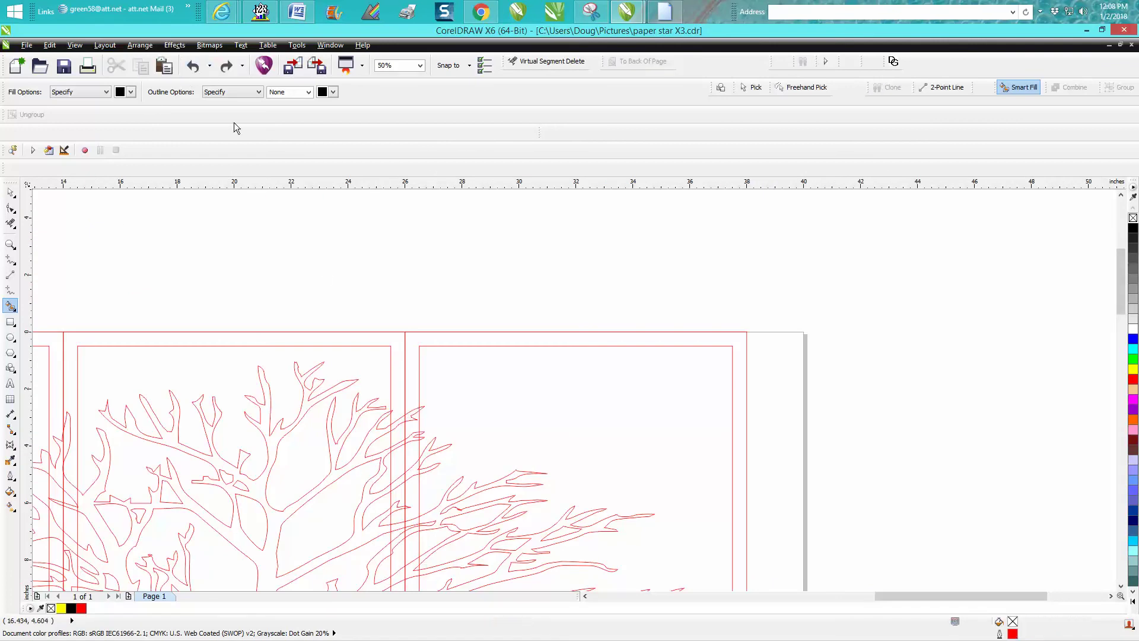
- Zoom in at the panel edge and fill the upper branch tips, lower wedge and large branch black
left_click(10, 244)
left_click_drag(407, 401, 497, 499)
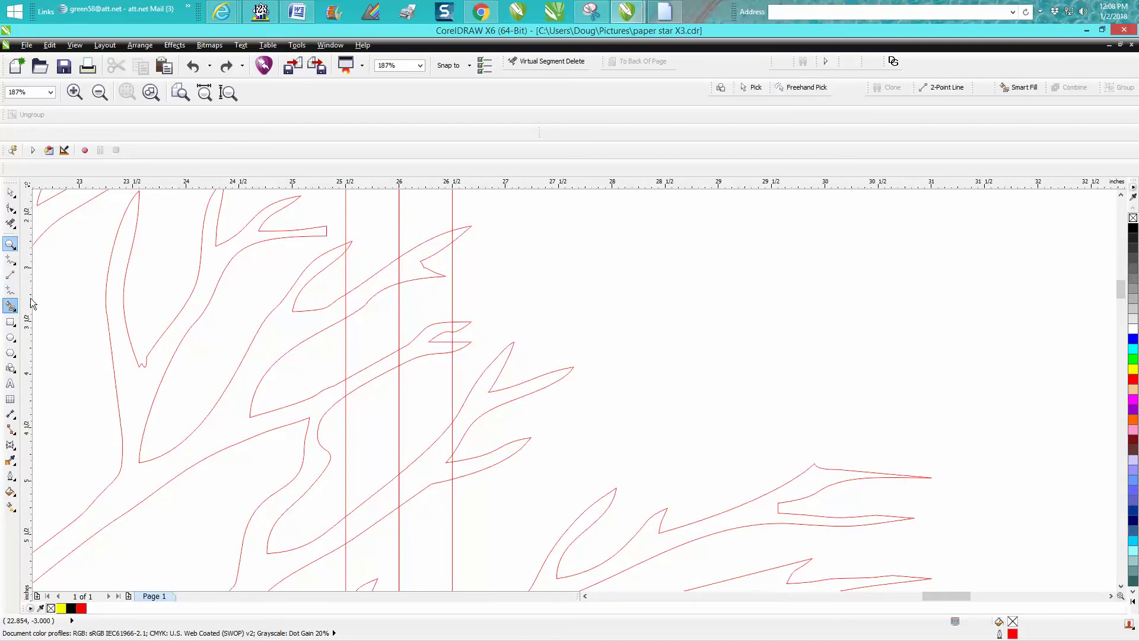
left_click(11, 305)
left_click(460, 233)
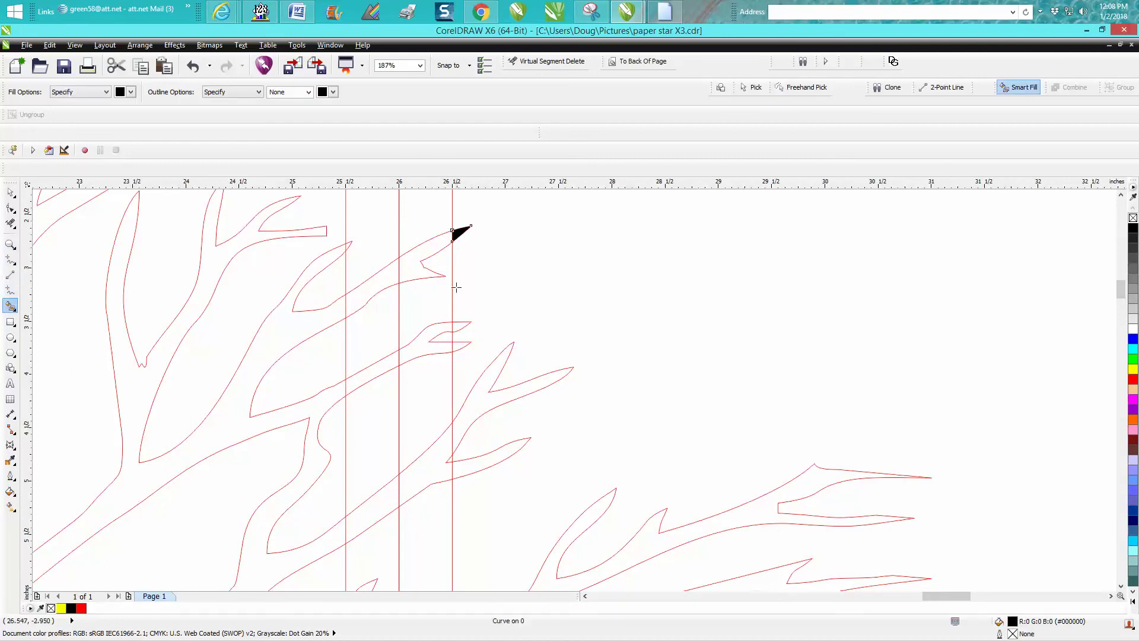
left_click(456, 323)
left_click(462, 347)
left_click(484, 400)
- Fill the remaining lower-right branches and small wedges of the right panel black
left_click(576, 524)
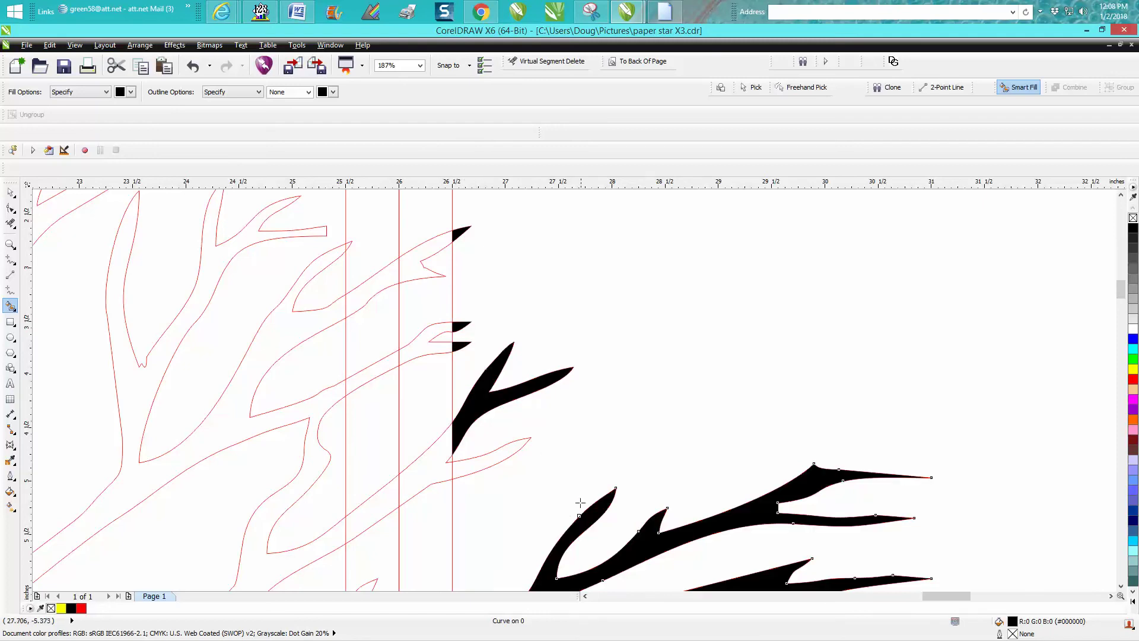
scroll(576, 524, "down", 4)
left_click(552, 476)
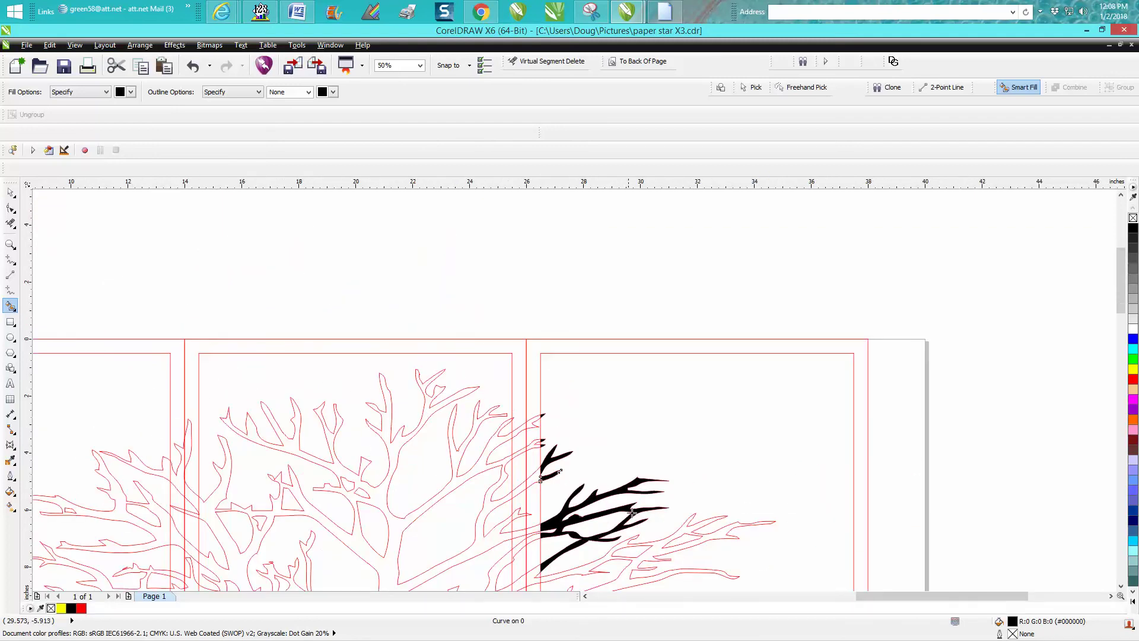
left_click(713, 536)
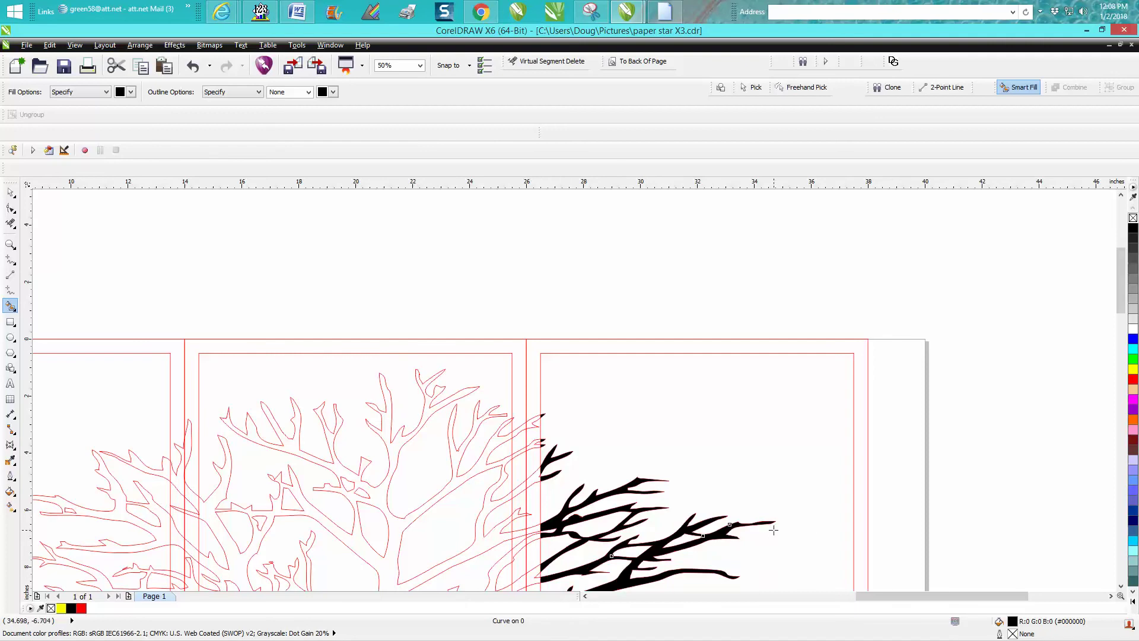
scroll(753, 515, "down", 2)
left_click_drag(1121, 307, 1119, 368)
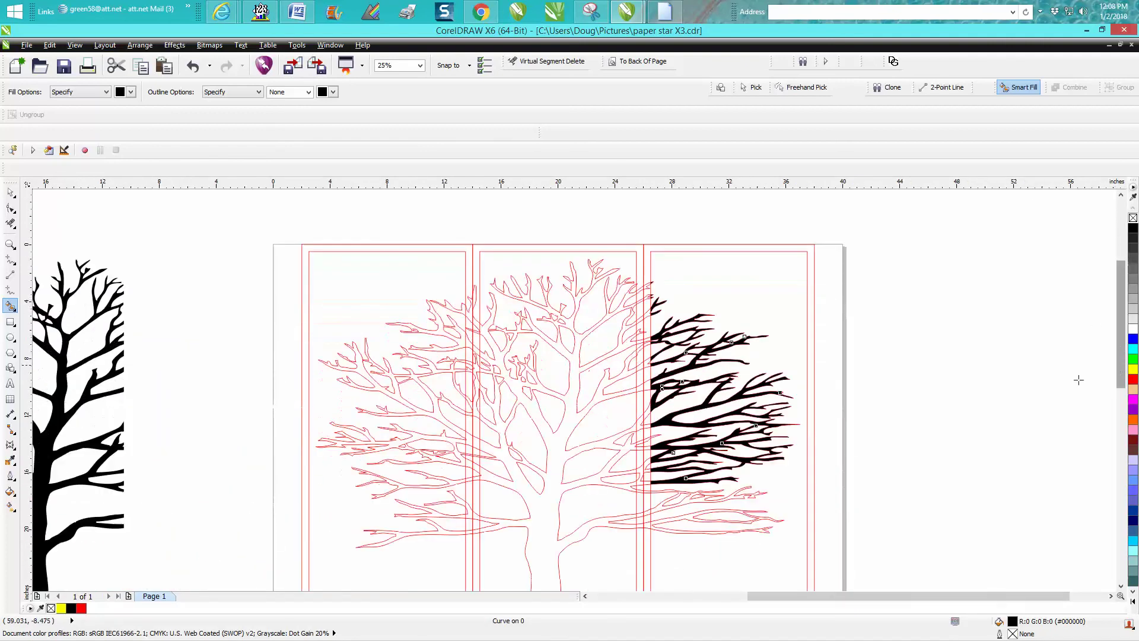
left_click(662, 508)
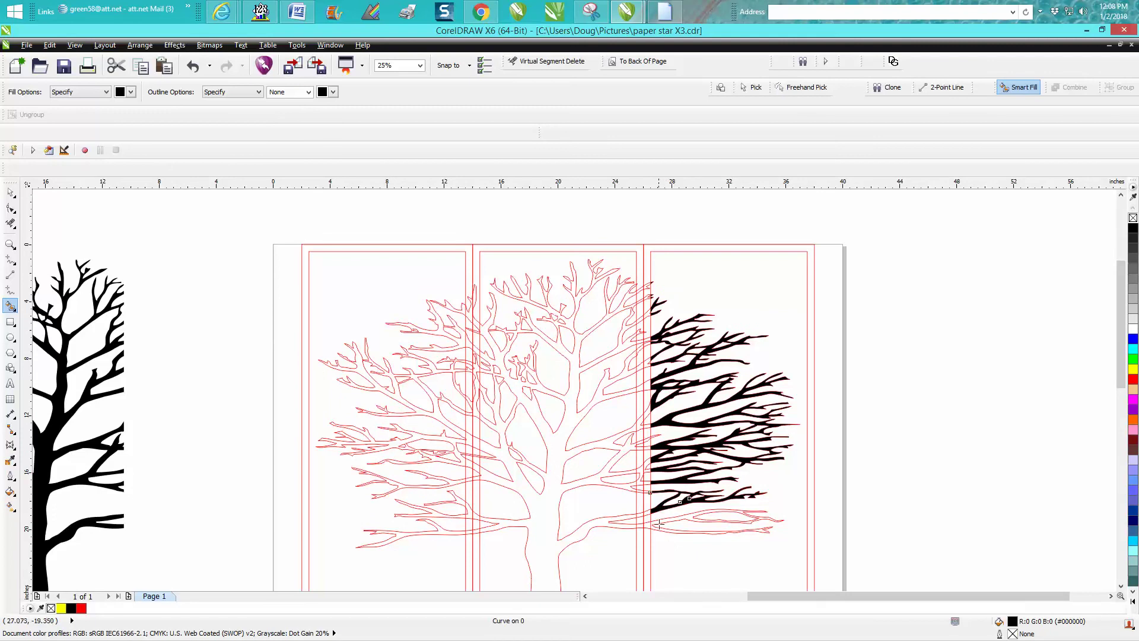
left_click(663, 521)
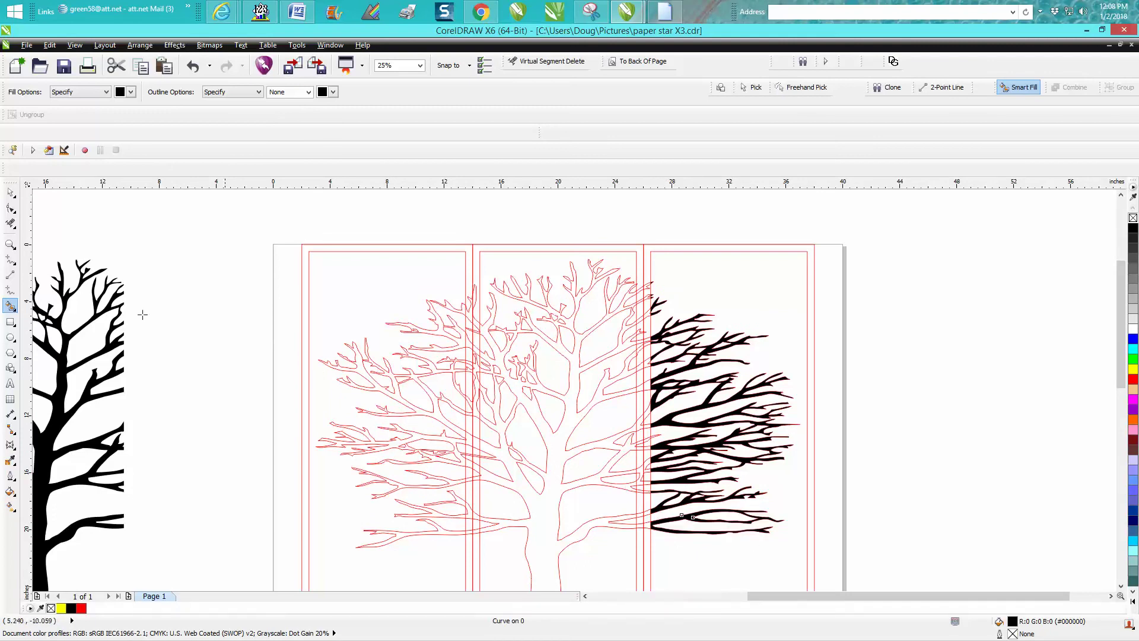
left_click(12, 194)
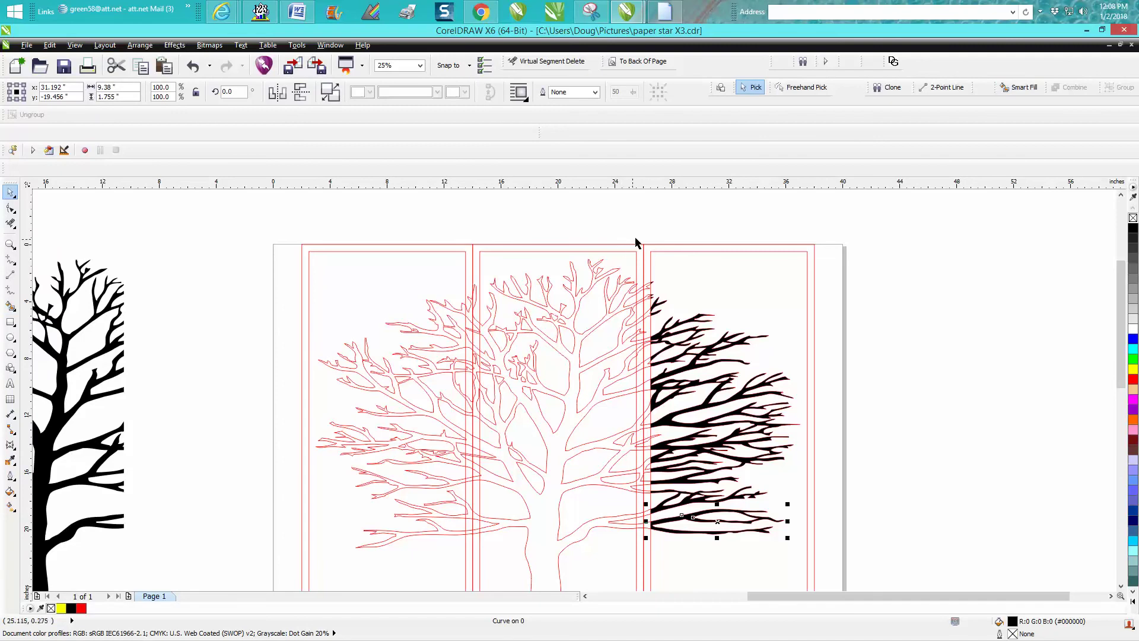
- Select the nine black right-panel branch pieces and nudge them left beside the other sections
left_click_drag(637, 242, 781, 518)
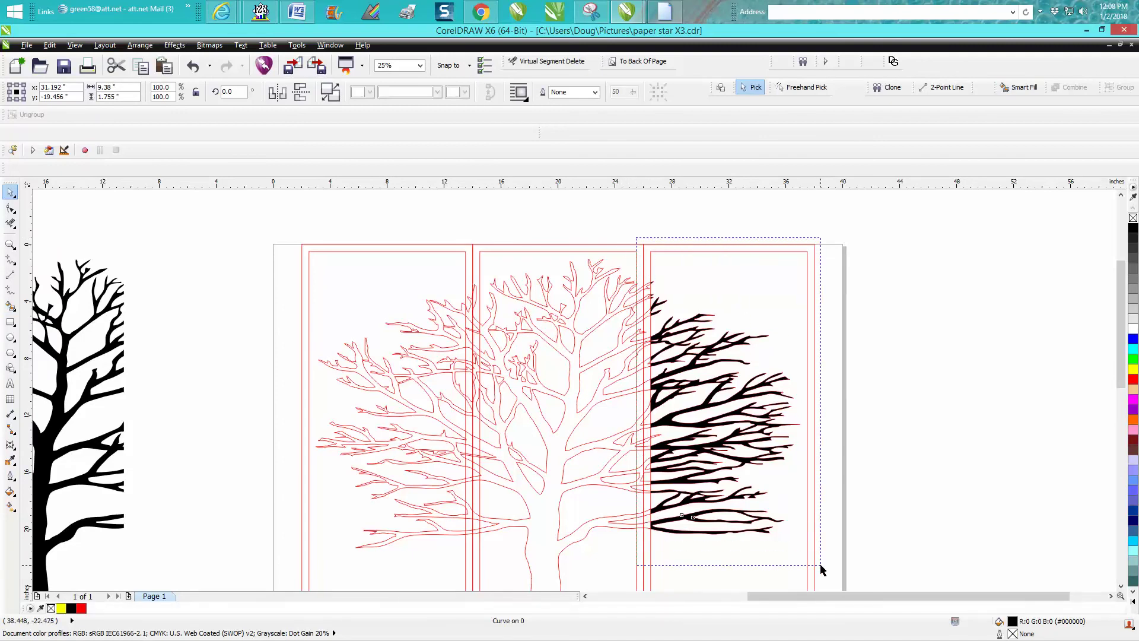
left_click_drag(822, 570, 822, 566)
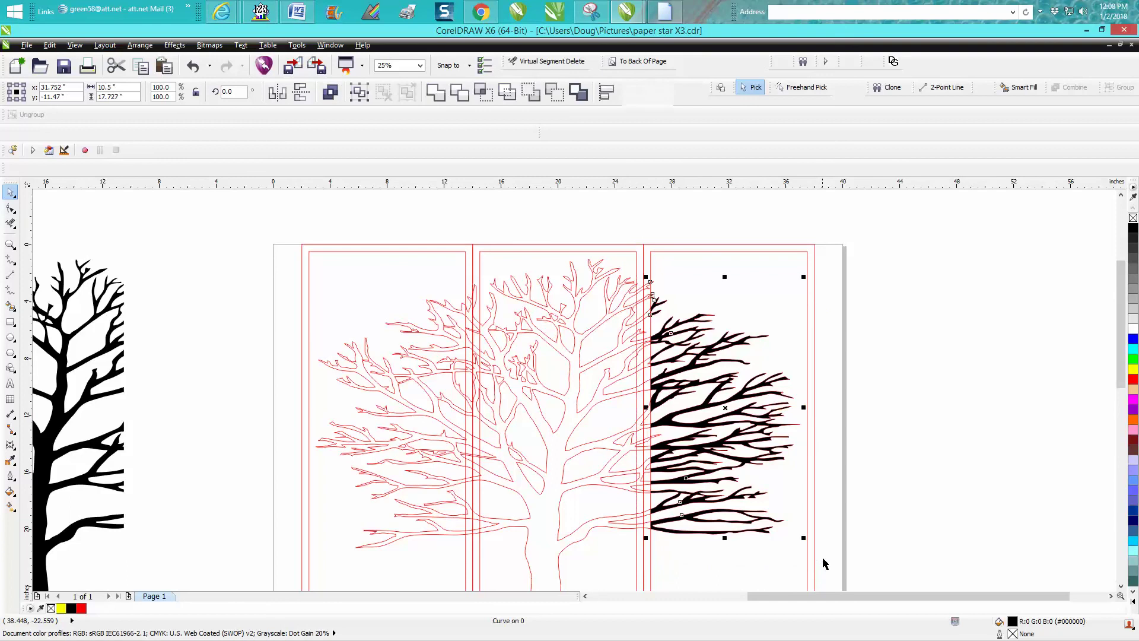
key("Left")
key("Left")
key("Left")
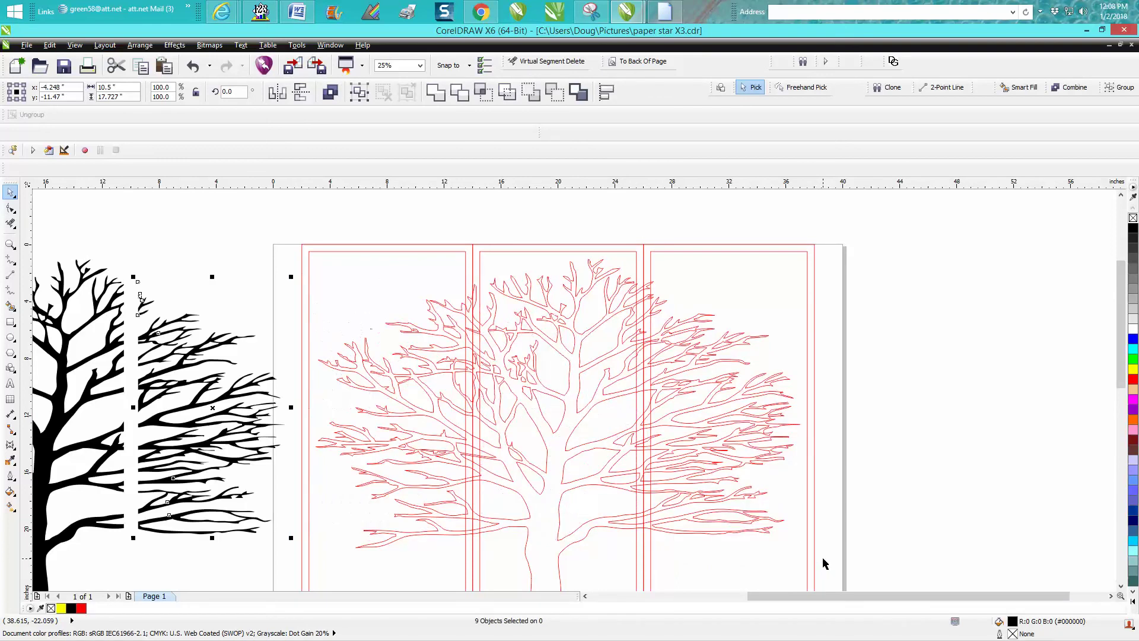
scroll(689, 501, "down", 1)
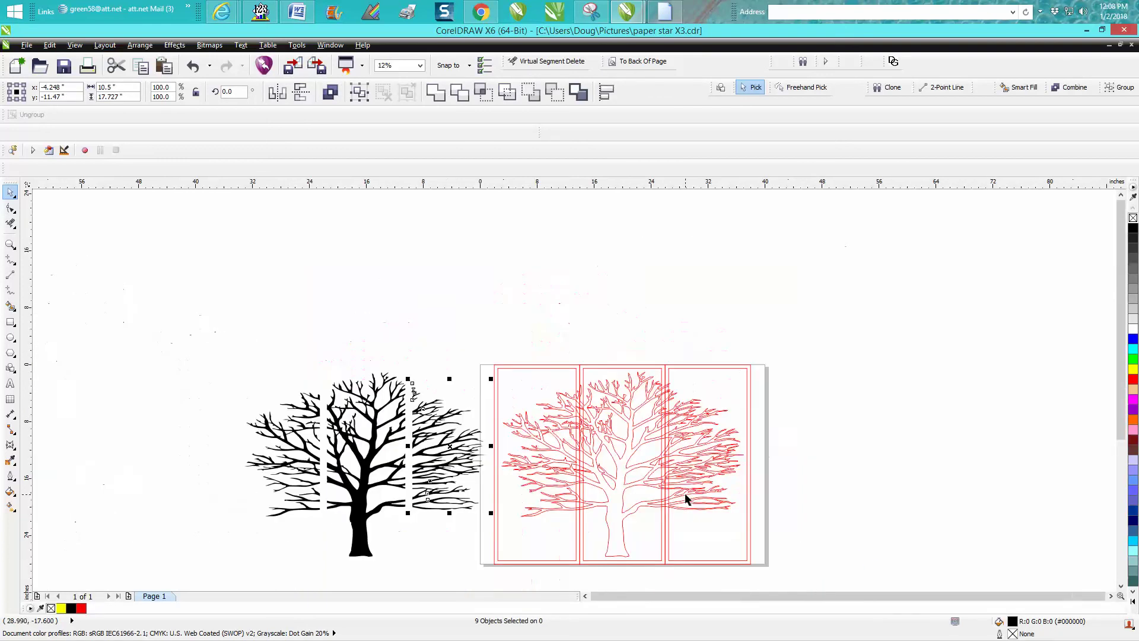
- Move the red tree outline above the page and select all the black tree sections
left_click(626, 466)
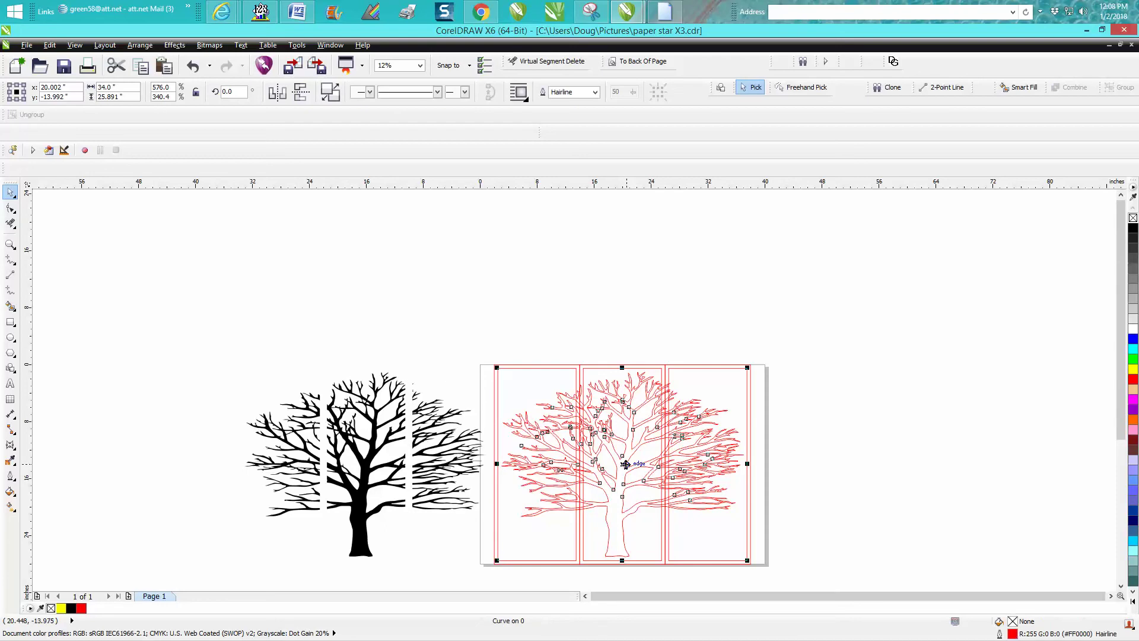
key("shift+Up")
key("shift+Up")
key("shift+Up")
key("shift+Up")
key("shift+Up")
key("shift+Up")
key("shift+Up")
key("shift+Up")
key("shift+Up")
key("shift+Up")
key("shift+Up")
key("shift+Up")
key("shift+Up")
key("shift+Up")
key("shift+Up")
key("shift+Up")
key("shift+Up")
key("shift+Up")
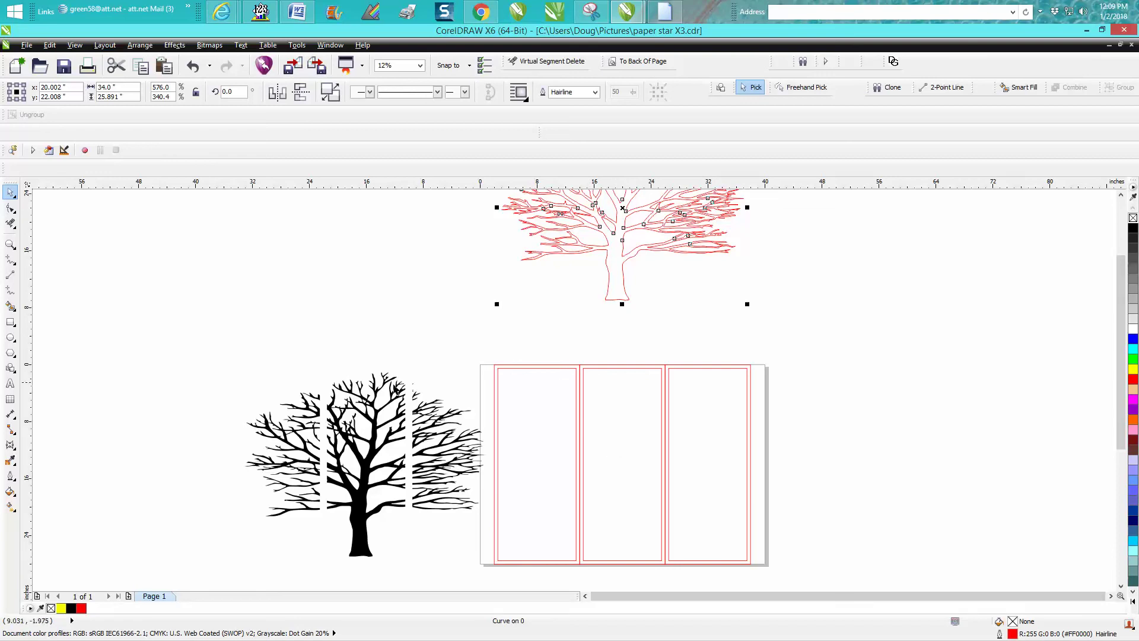
left_click_drag(221, 362, 501, 569)
- Give the tree sections no fill with a red outline, then Back-minus-front the left section from its rectangle
left_click(1134, 218)
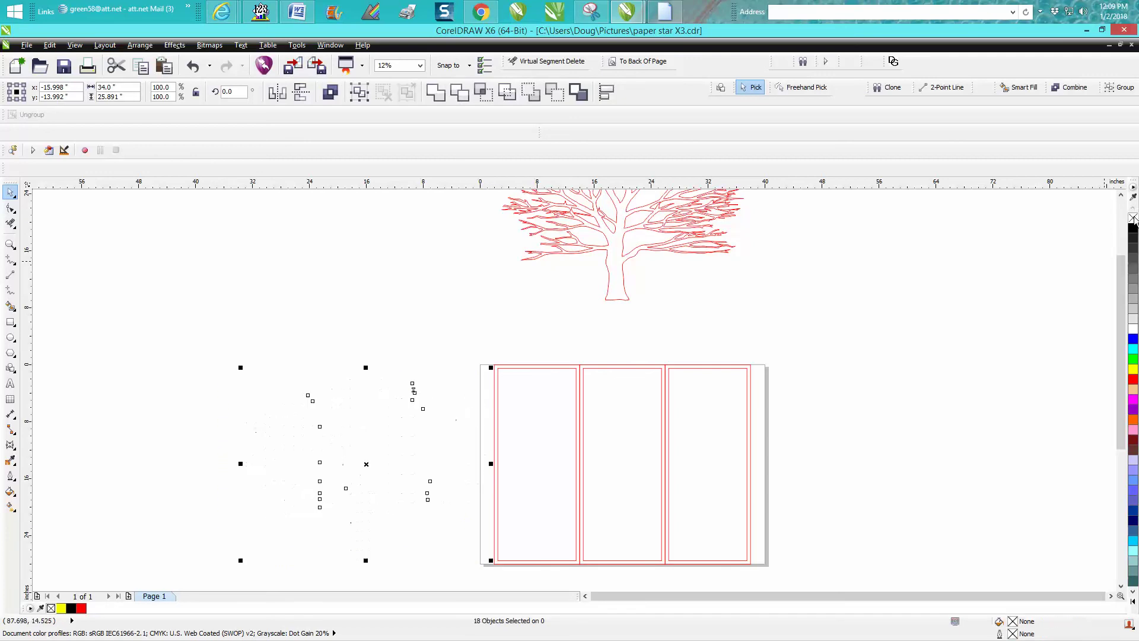
right_click(1130, 380)
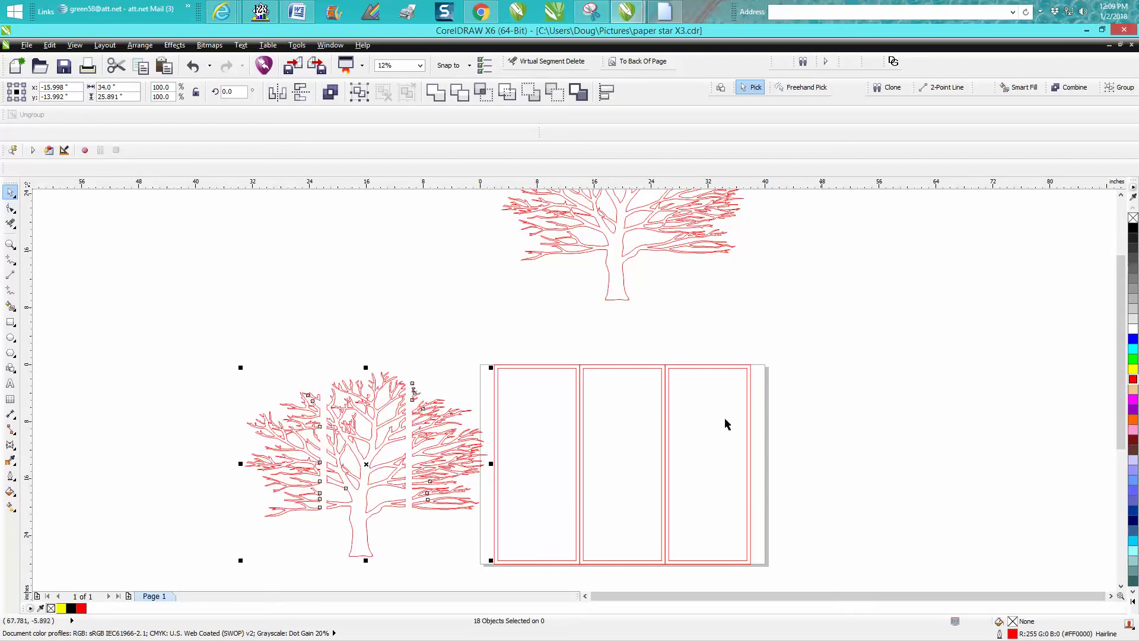
left_click(542, 369)
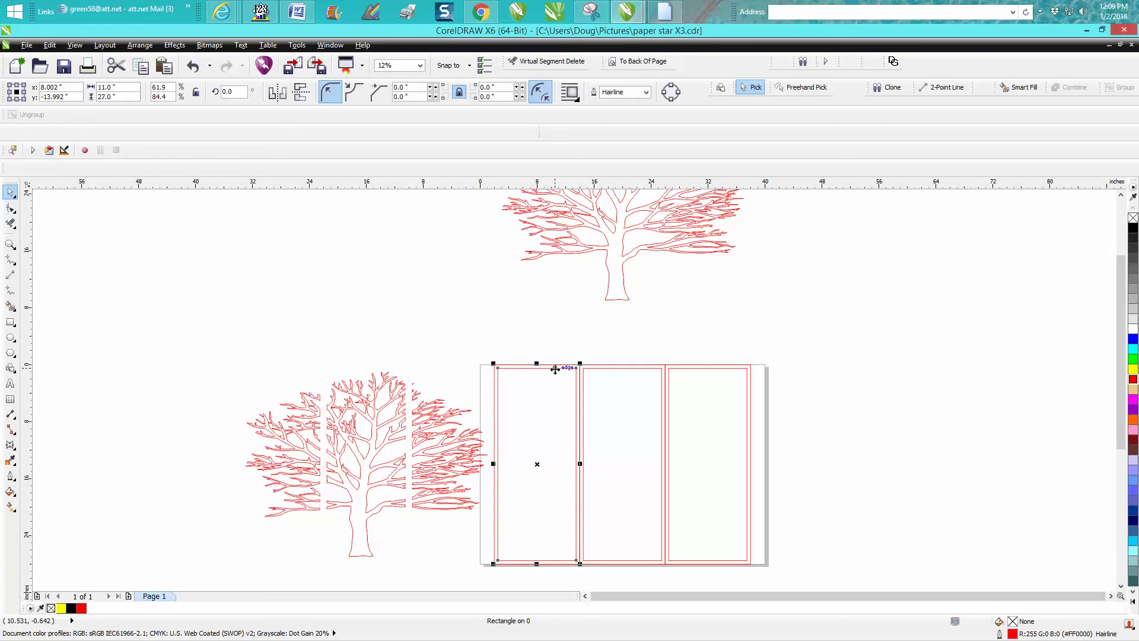
key("Left")
key("Left")
key("Left")
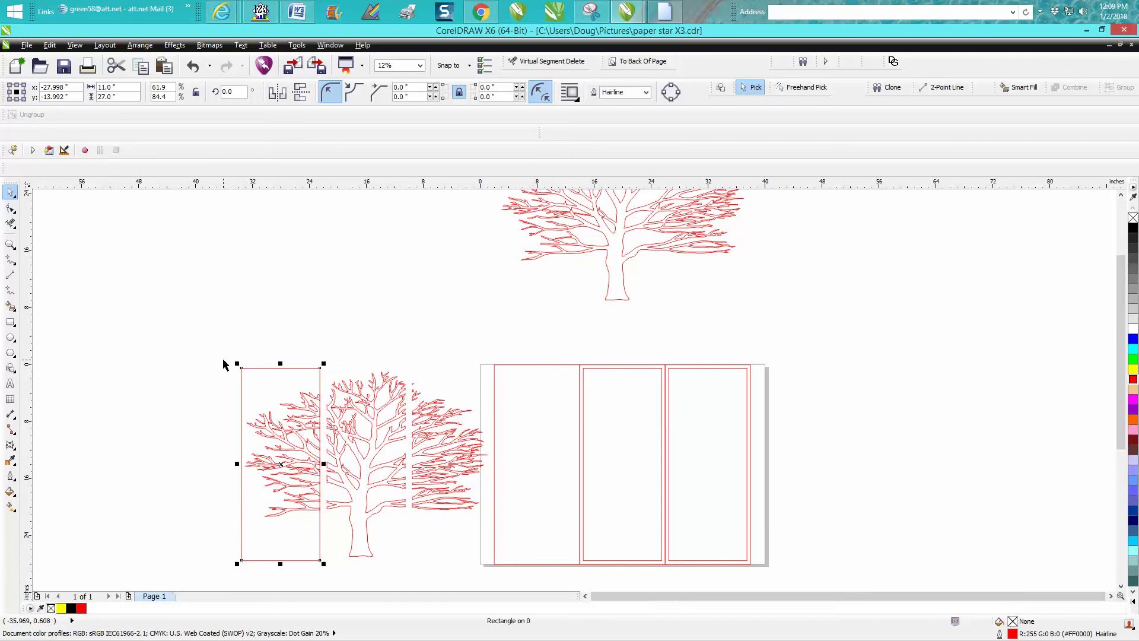
left_click_drag(224, 360, 327, 568)
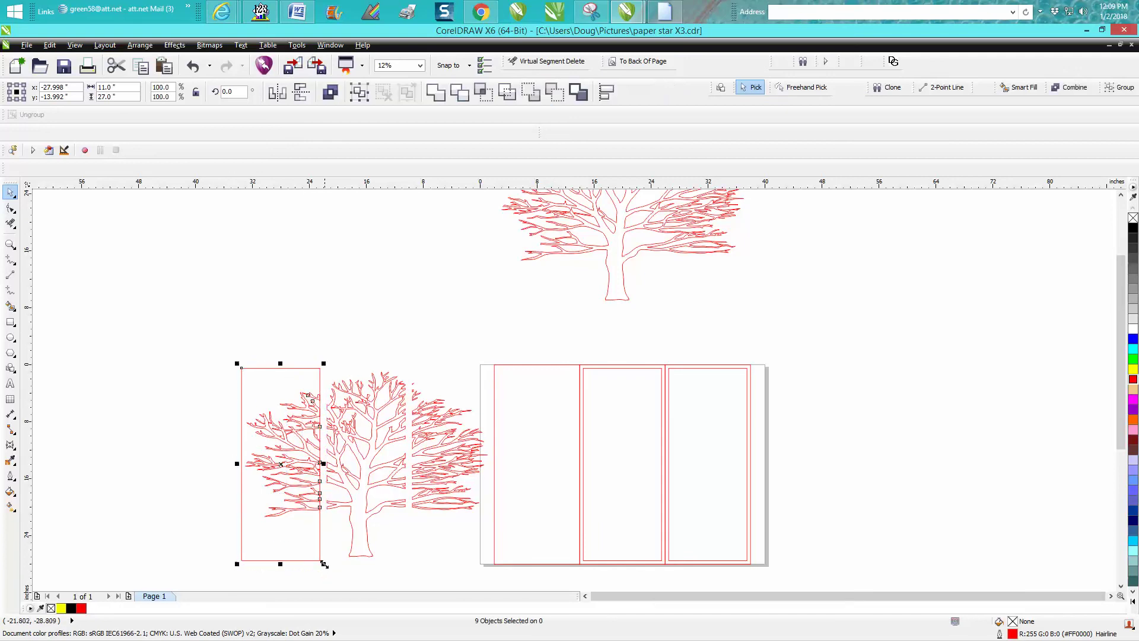
left_click(553, 94)
- Zoom in on the left panel's edge to inspect the trimmed branches
left_click(11, 244)
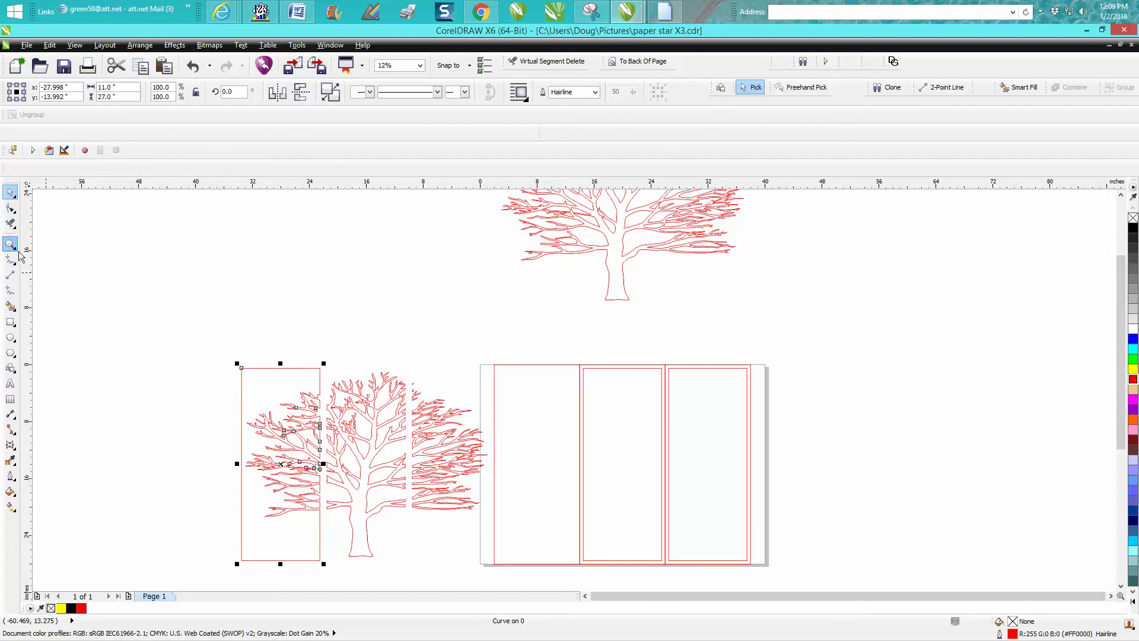
left_click_drag(301, 396, 341, 439)
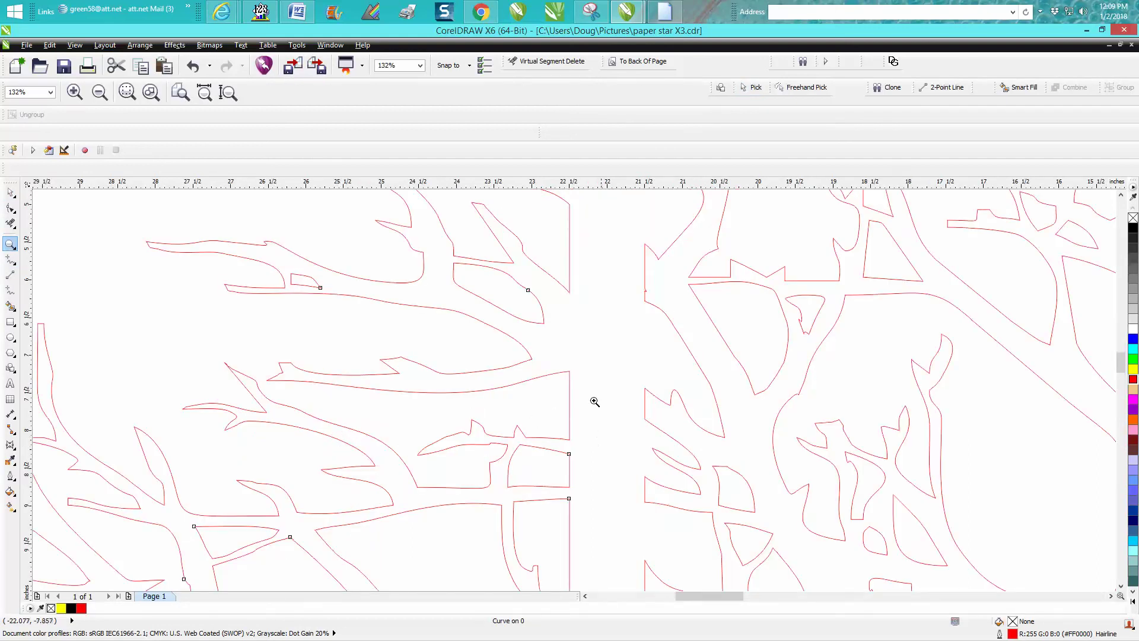
scroll(555, 300, "down", 3)
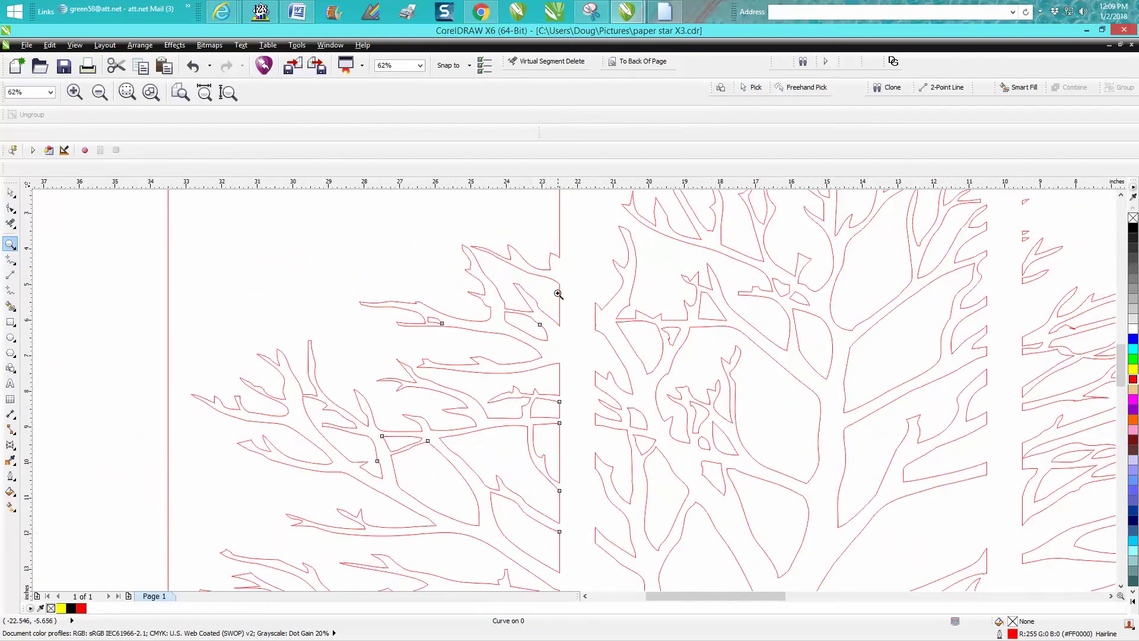
left_click(10, 193)
- Move the middle rectangle onto the middle tree section and cut it out with Back minus front
left_click(895, 263)
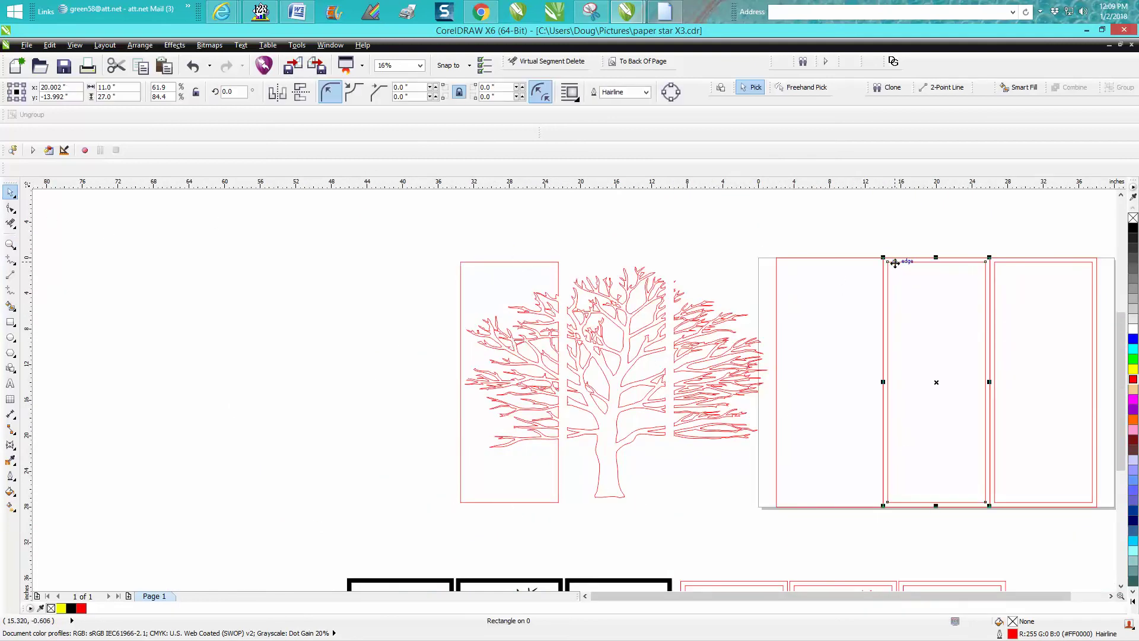
key("Left")
key("Left")
key("Left")
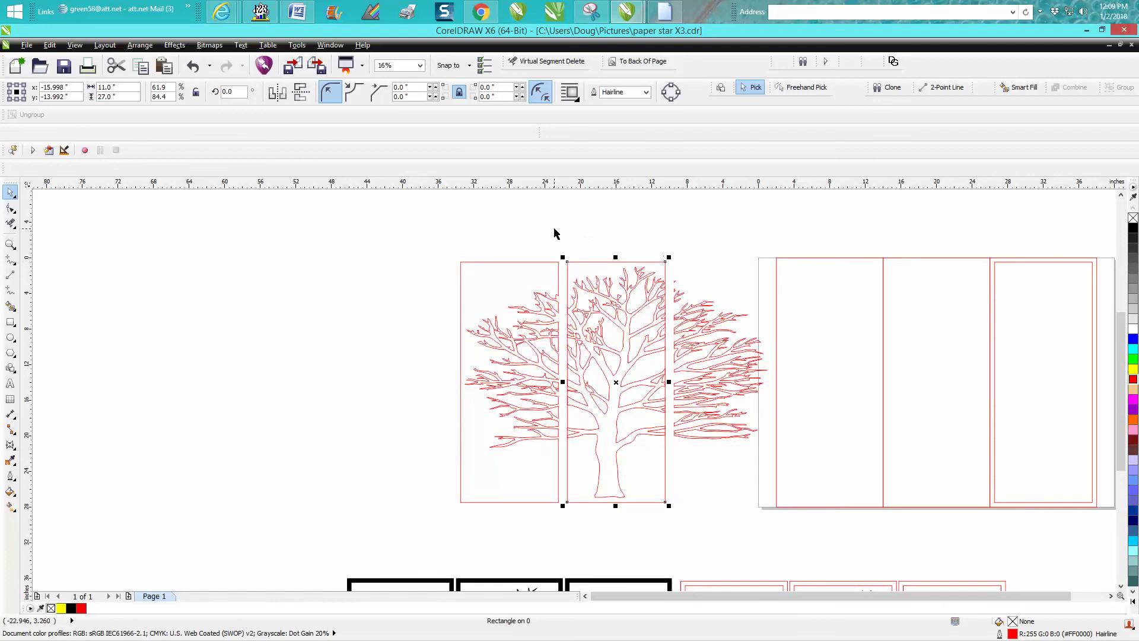
left_click_drag(566, 232, 681, 520)
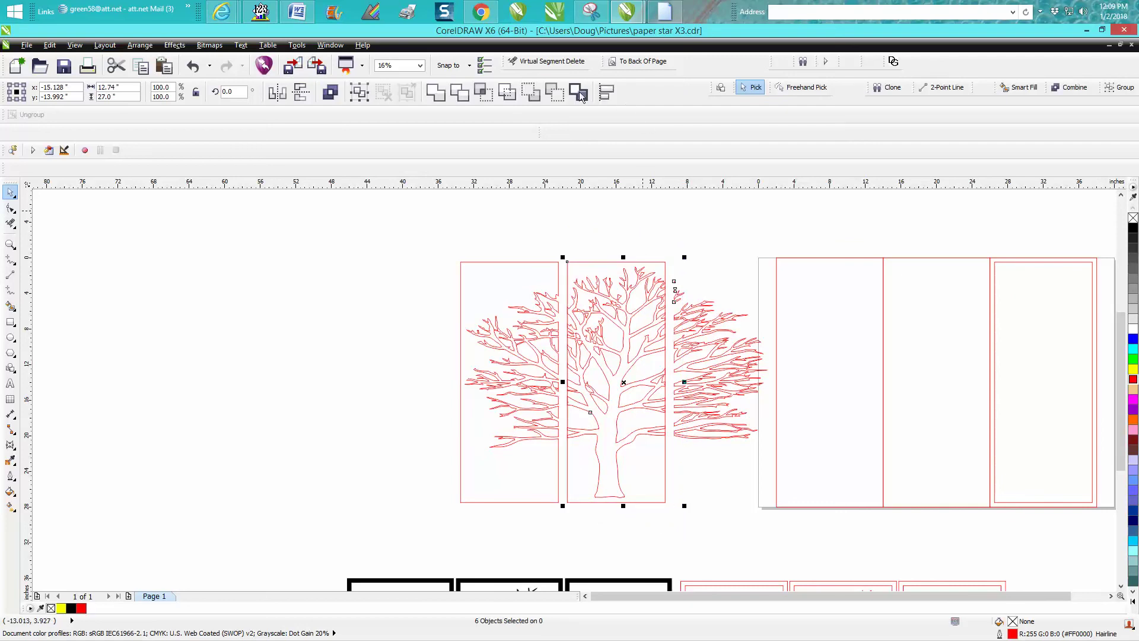
left_click(557, 94)
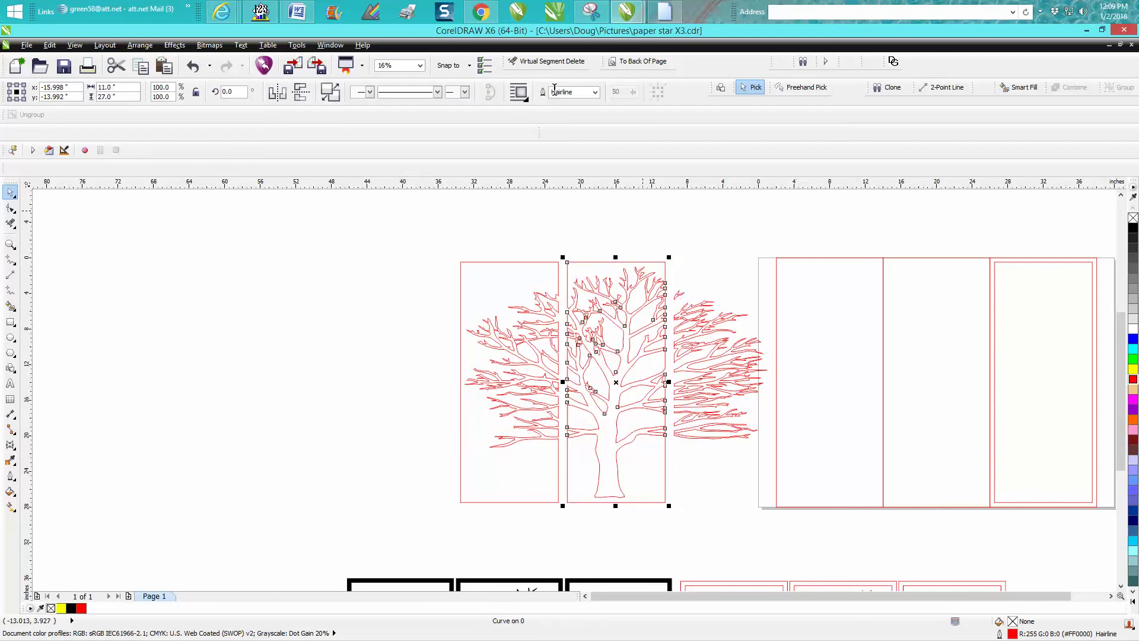
- Cut the right tree section from its rectangle, then nudge all three tree panels right onto the frame
left_click(996, 292)
key("Left")
key("Left")
key("Left")
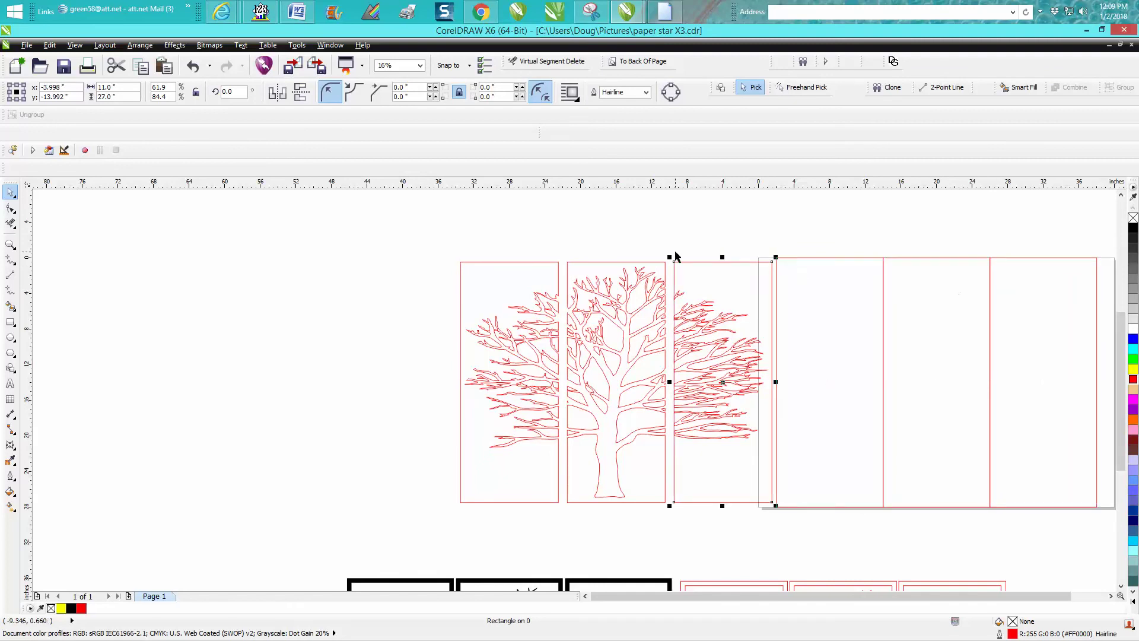
left_click_drag(669, 246, 778, 526)
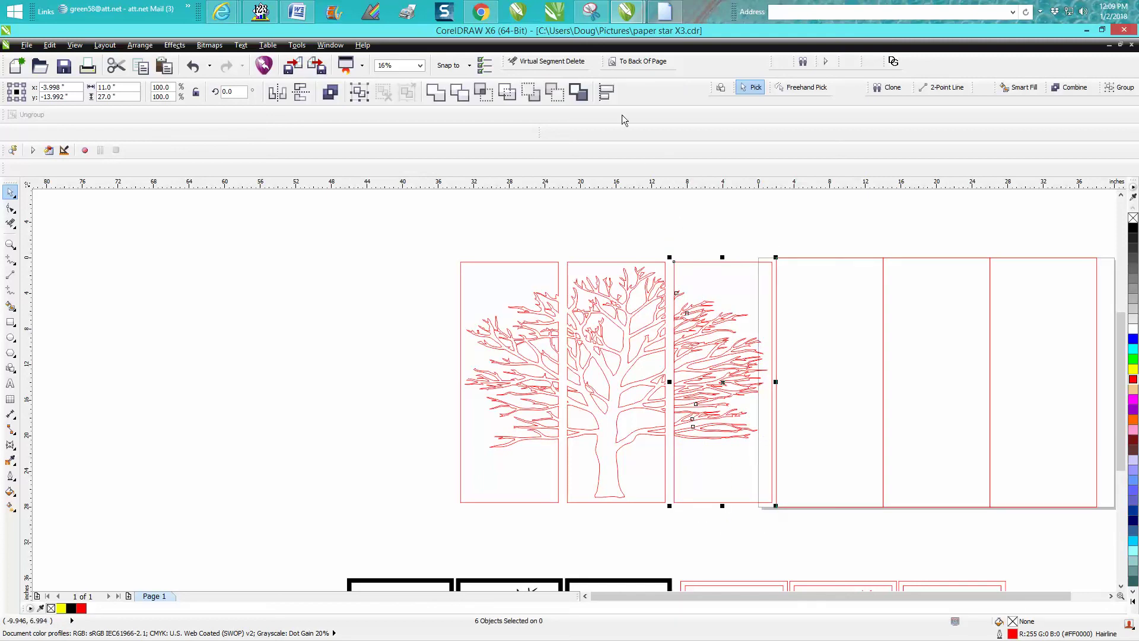
left_click(561, 97)
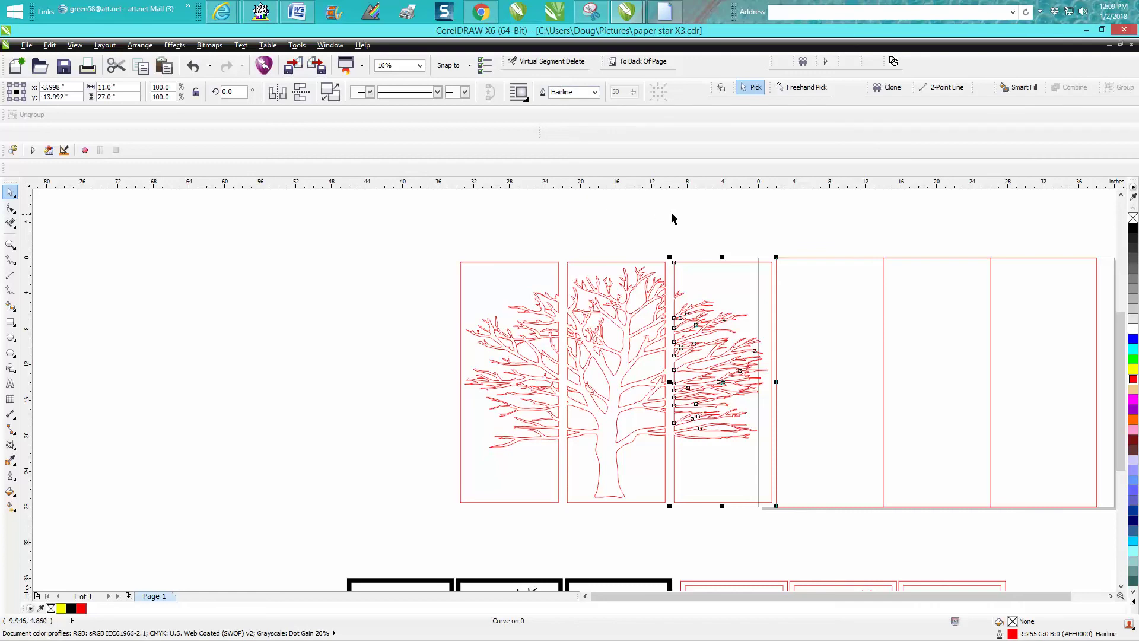
left_click_drag(441, 236, 785, 521)
key("Right")
key("Right")
key("Right")
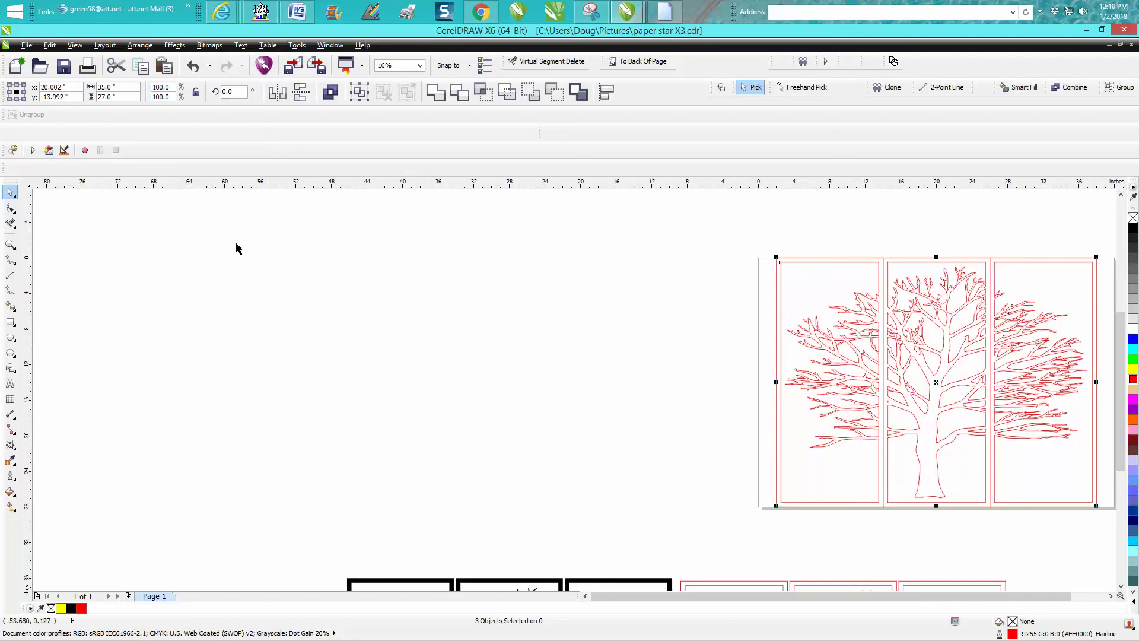
- Smart-fill the left, middle and right tree panels black, then zoom to inspect the framed tree
left_click(11, 306)
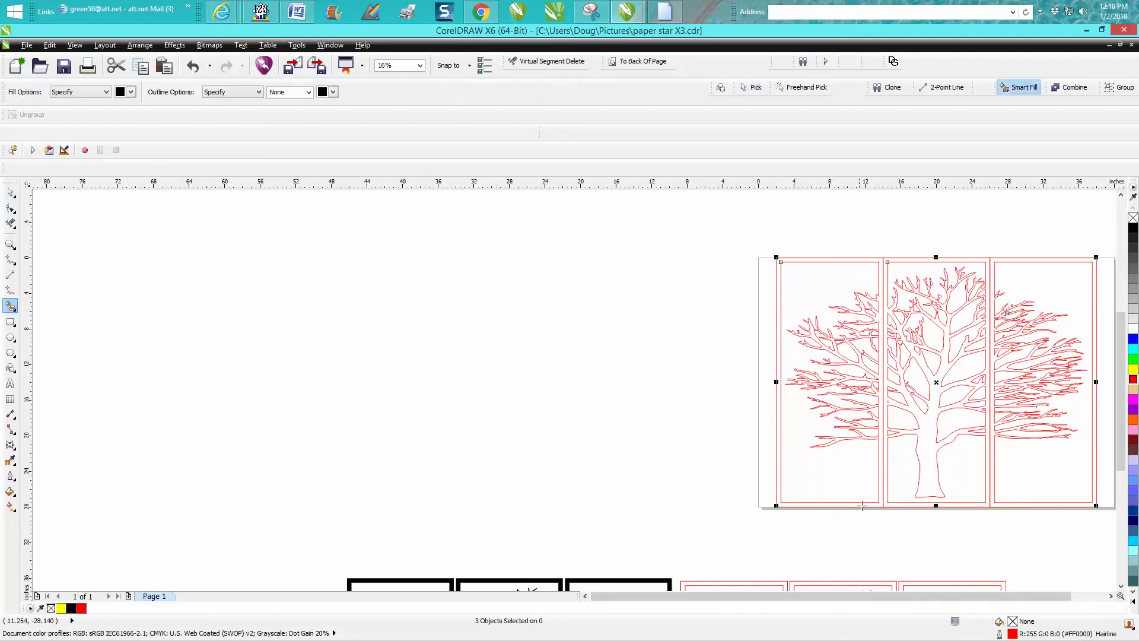
left_click(869, 388)
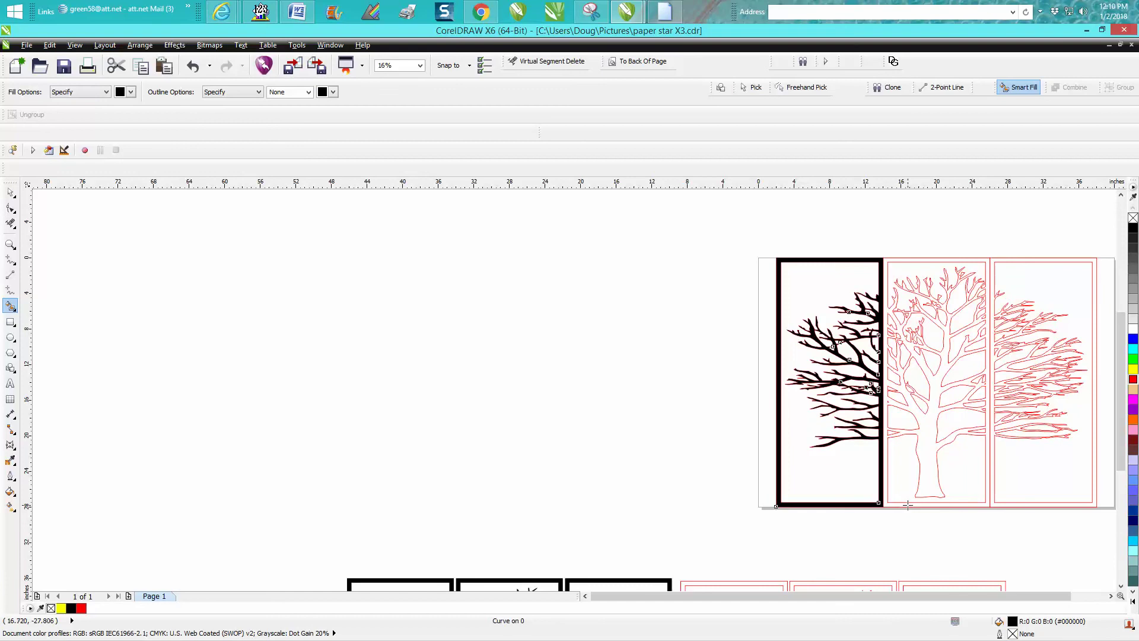
left_click(908, 505)
left_click(1026, 505)
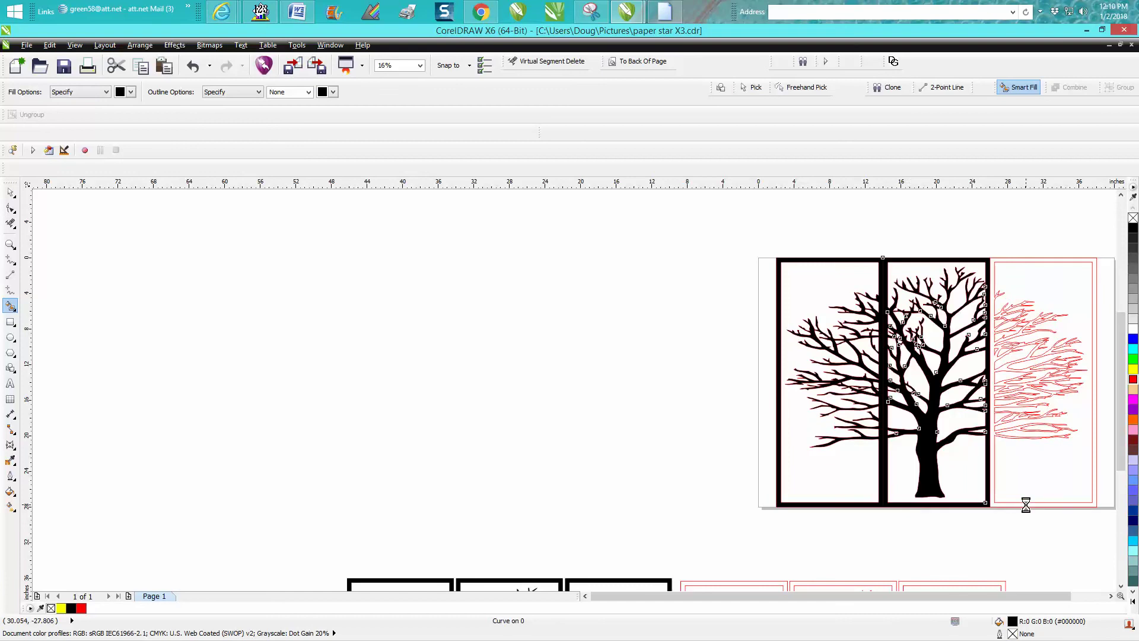
left_click(10, 244)
right_click(705, 323)
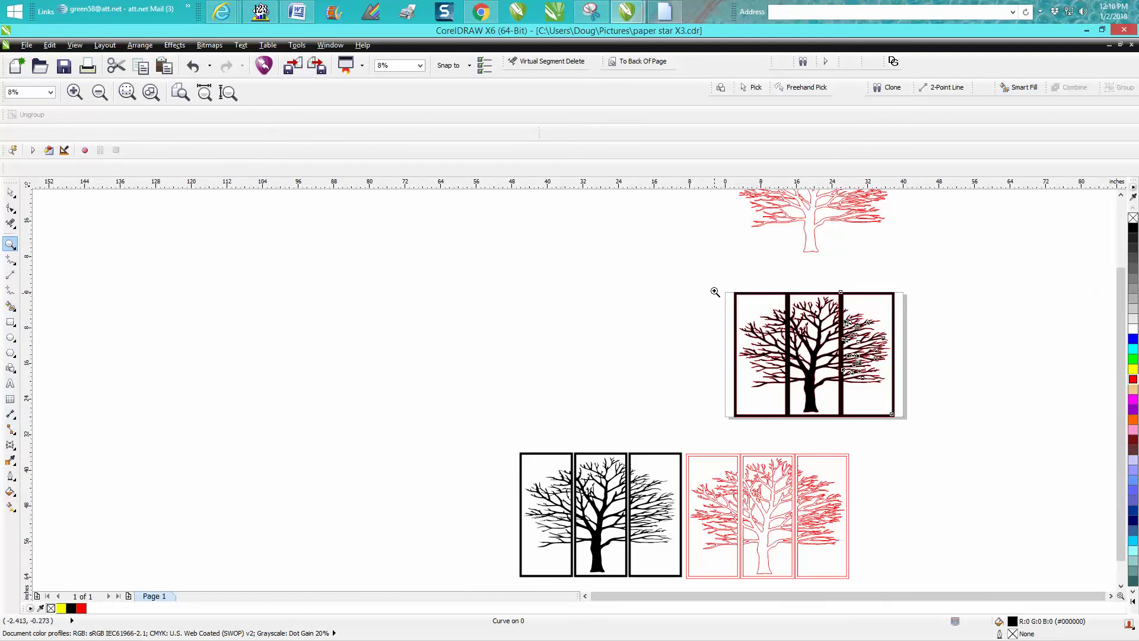
left_click_drag(715, 292, 930, 435)
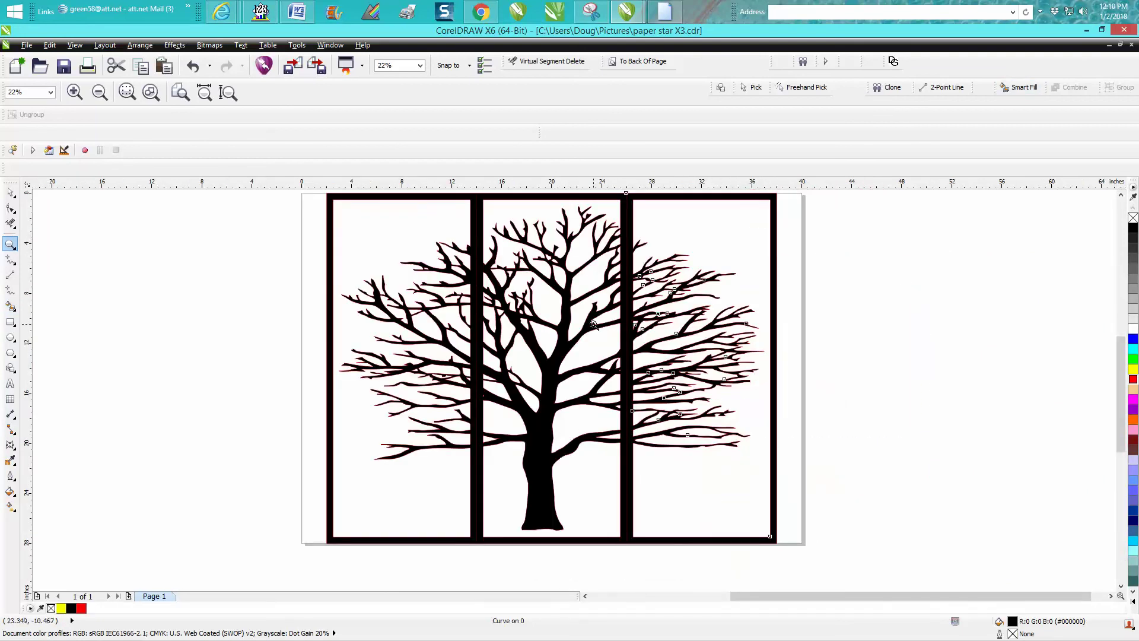
right_click(656, 335)
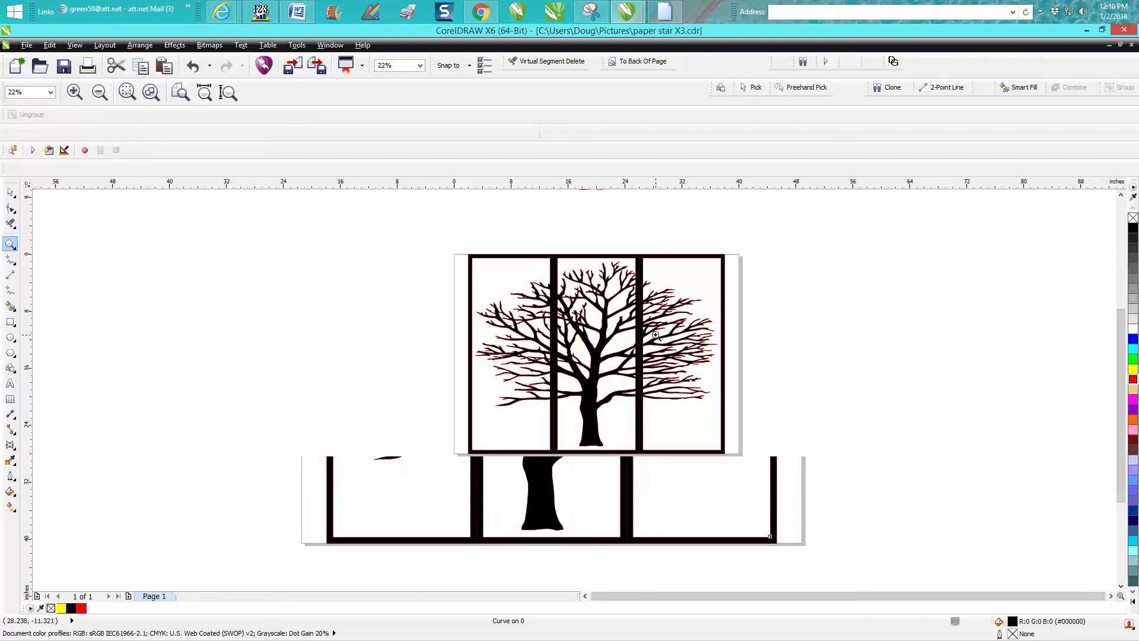
left_click(11, 192)
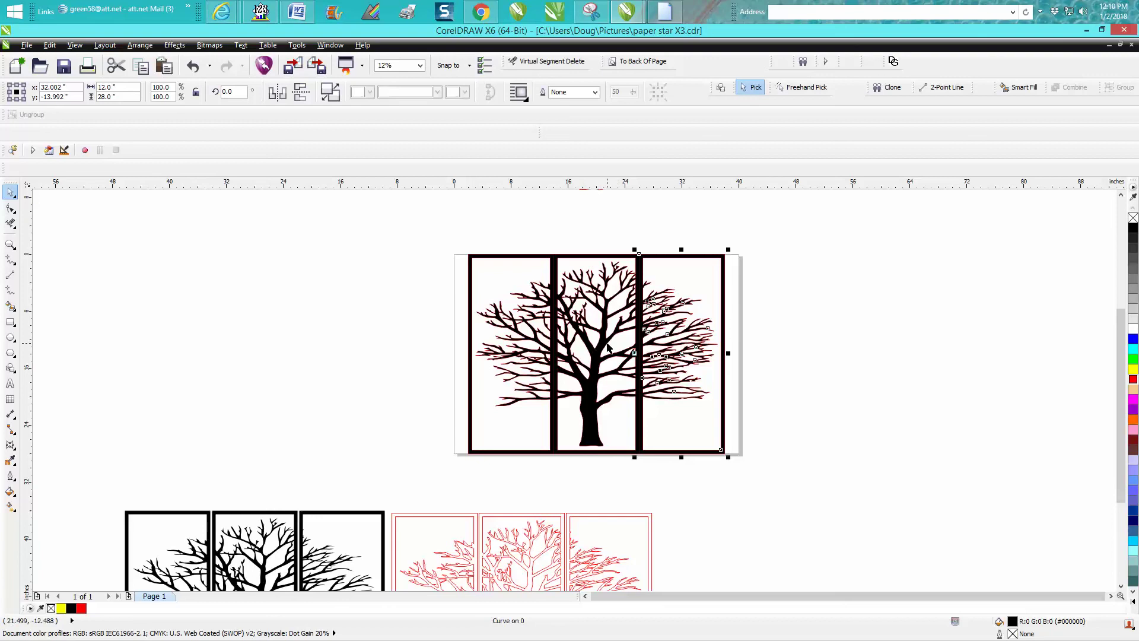
scroll(609, 348, "down", 1)
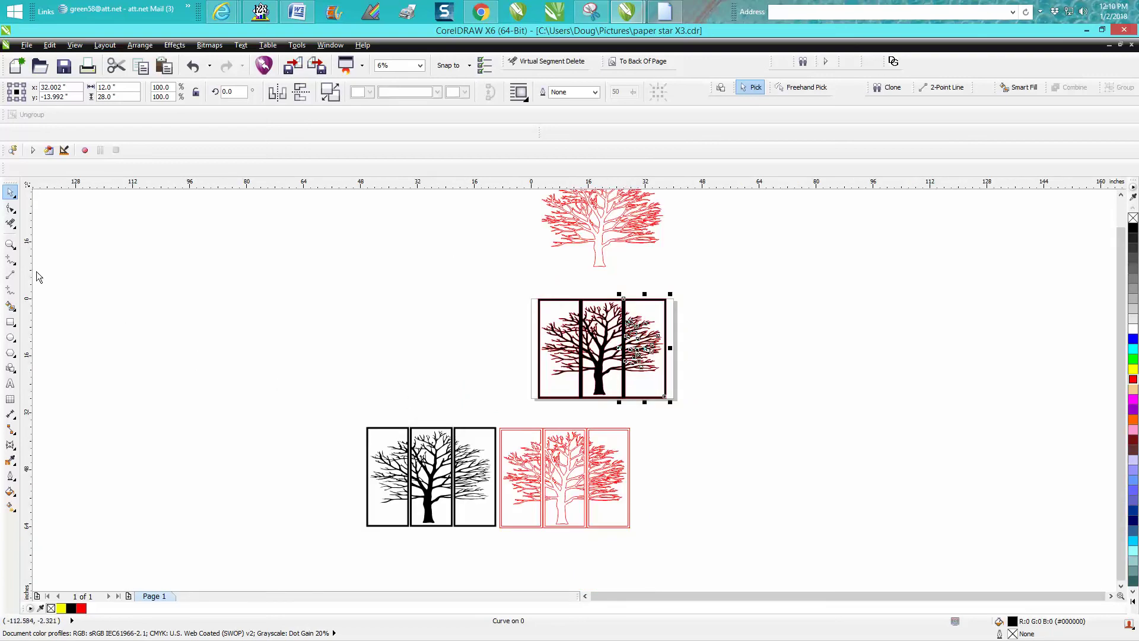
left_click(10, 244)
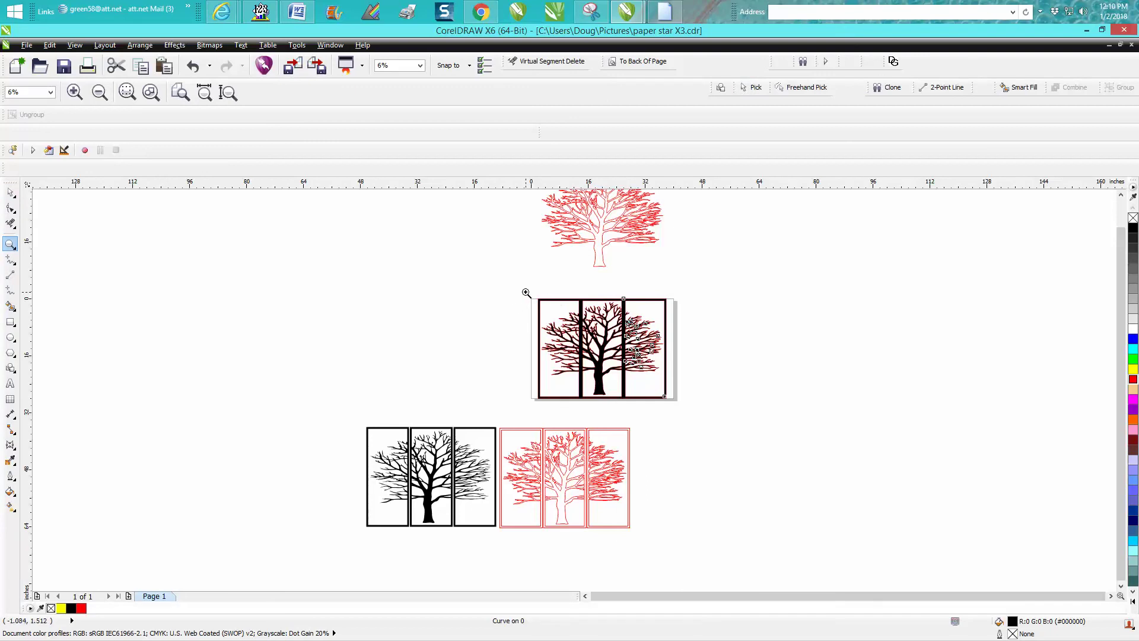
left_click_drag(525, 293, 701, 409)
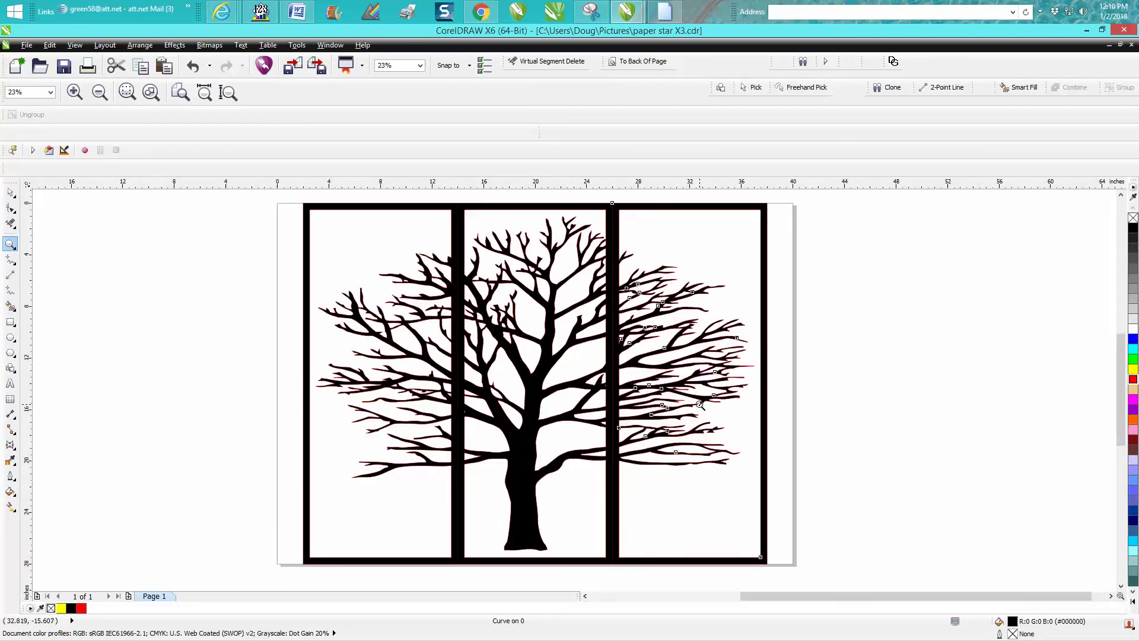
scroll(700, 404, "down", 4)
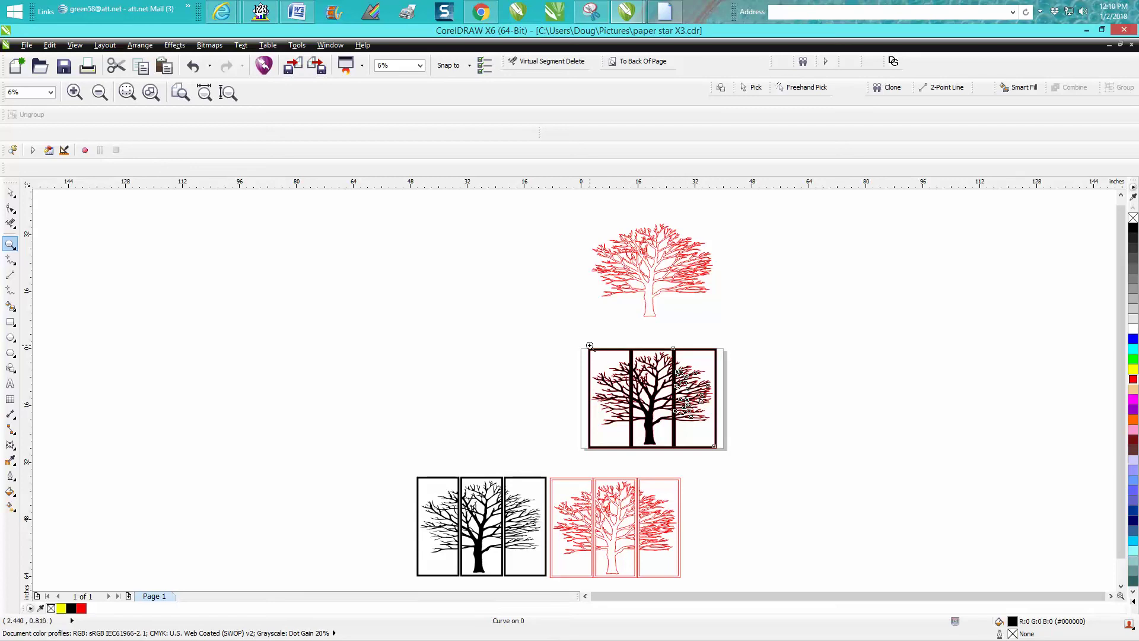
left_click(14, 194)
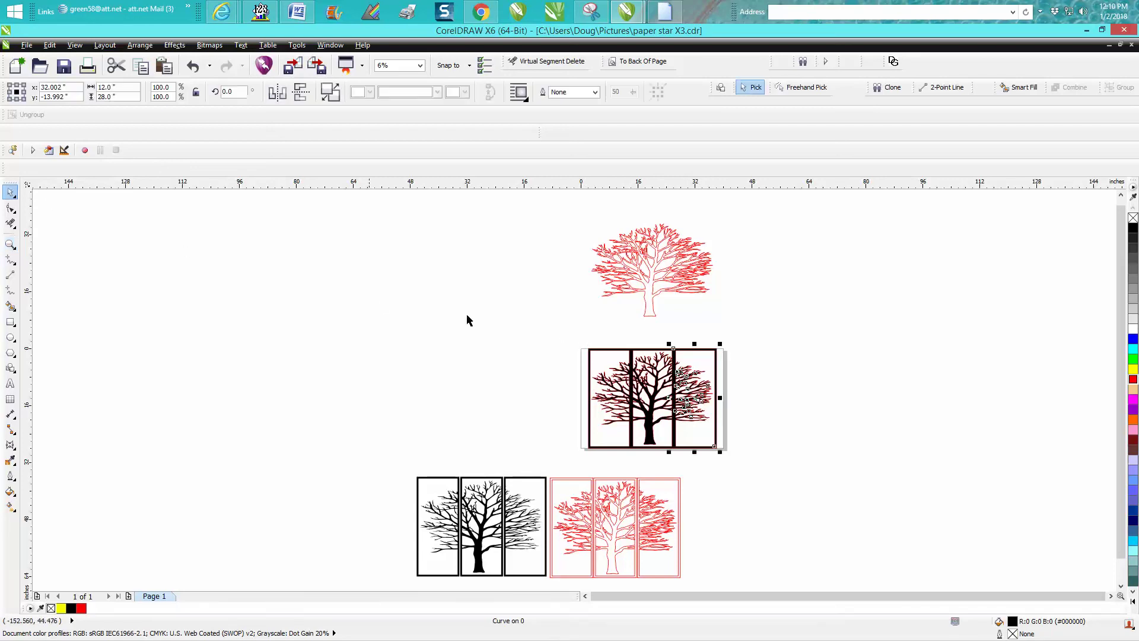